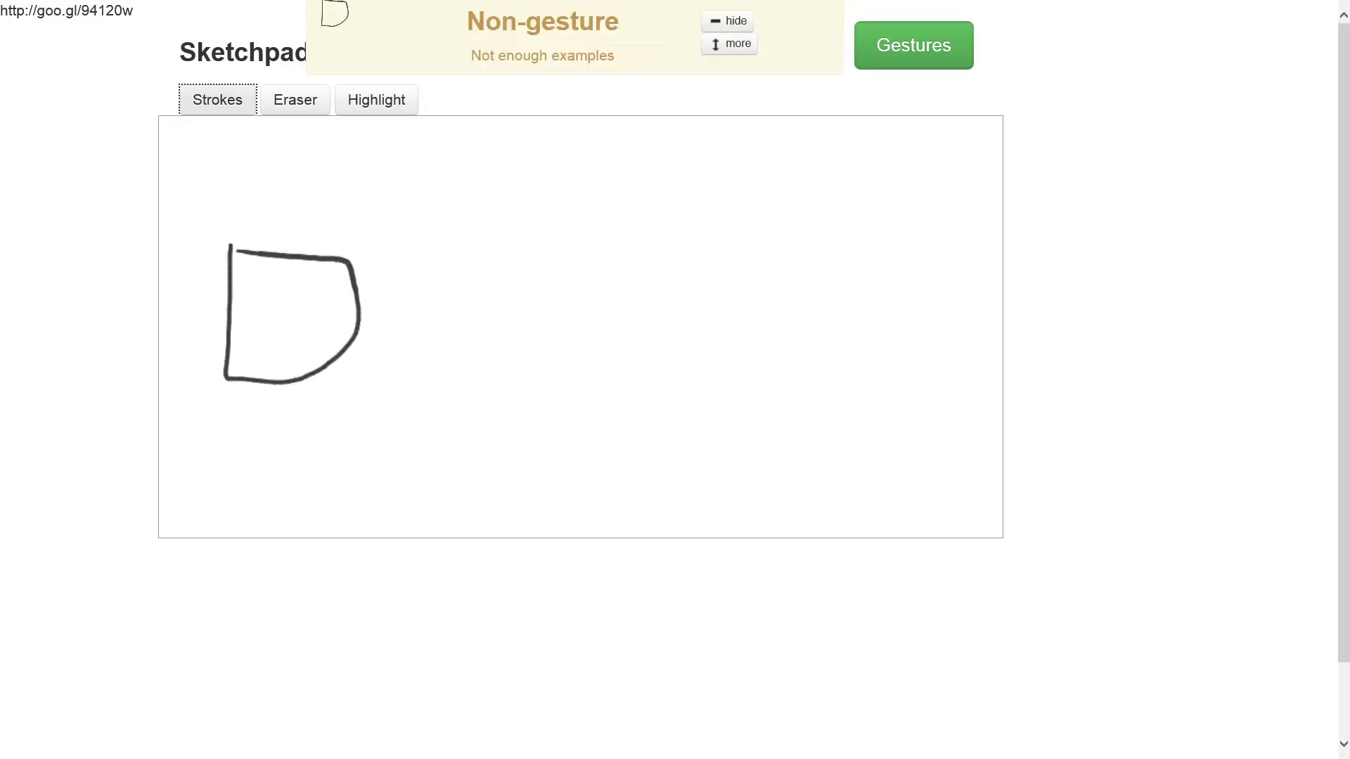
- Draw a closed four-sided shape beside the D-shaped outline on the sketchpad and erase the D-shaped outline
mouse_move(408, 248)
left_mouse_down()
mouse_move(412, 276)
mouse_move(550, 225)
mouse_move(408, 249)
left_mouse_up()
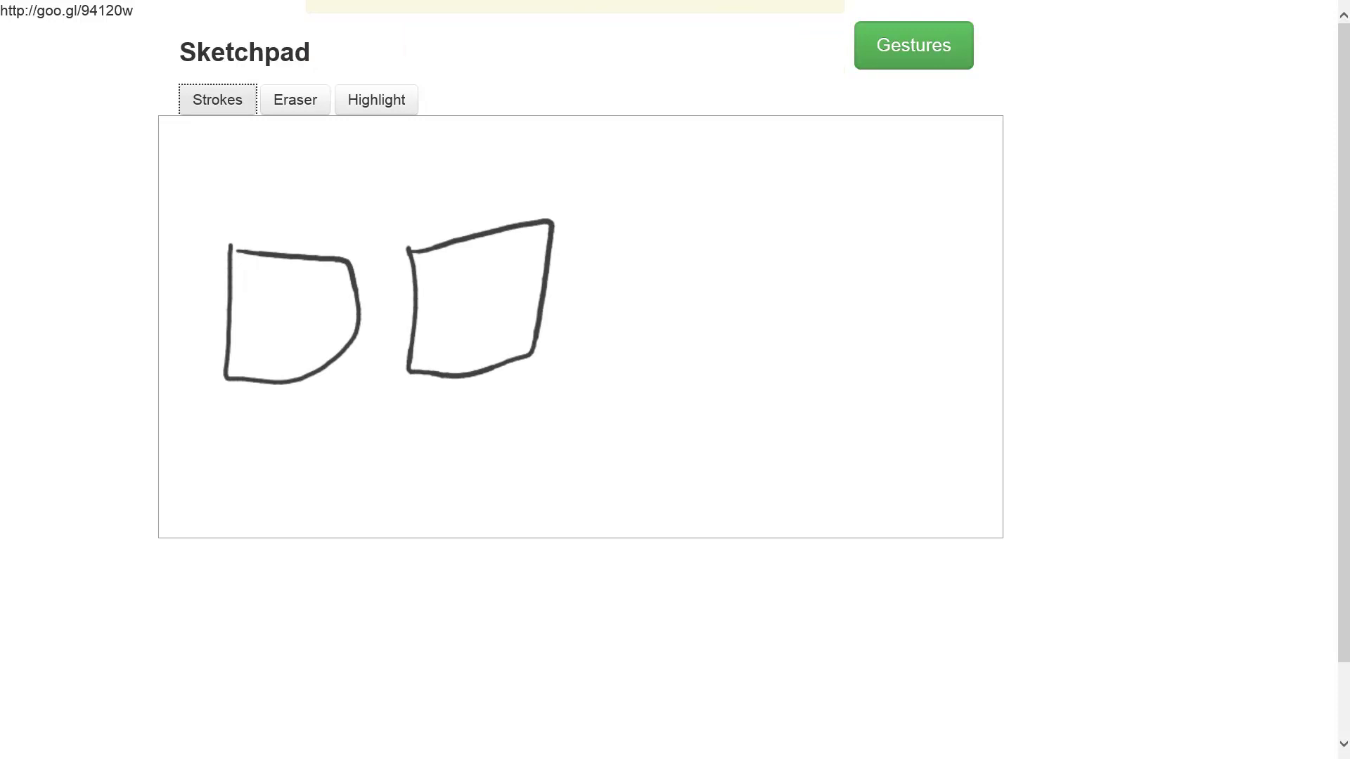
left_click(294, 99)
left_click(228, 309)
- Highlight the remaining four-sided shape in orange
left_click(376, 99)
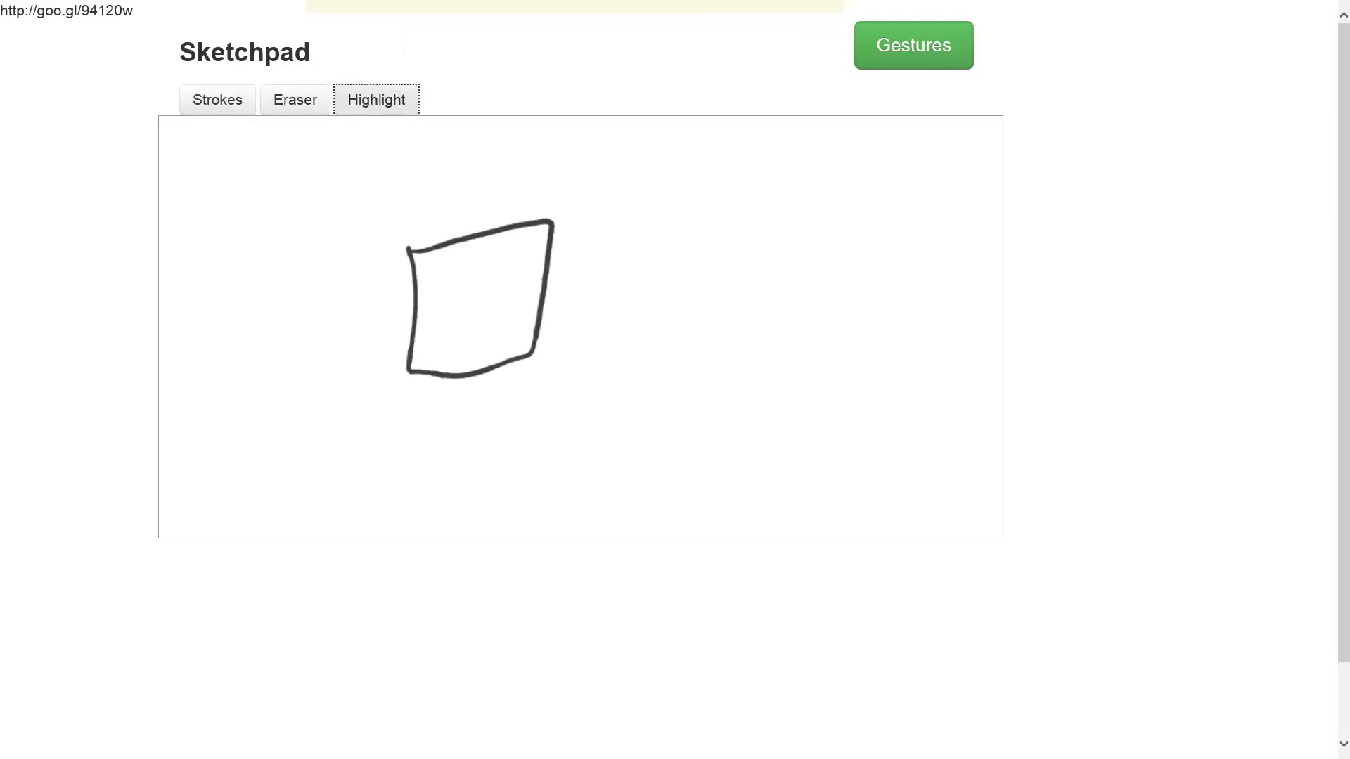
left_click(413, 309)
- Draw two more box shapes beside the highlighted one, with a diagonal slash across the first and a check mark across the second
left_click(217, 100)
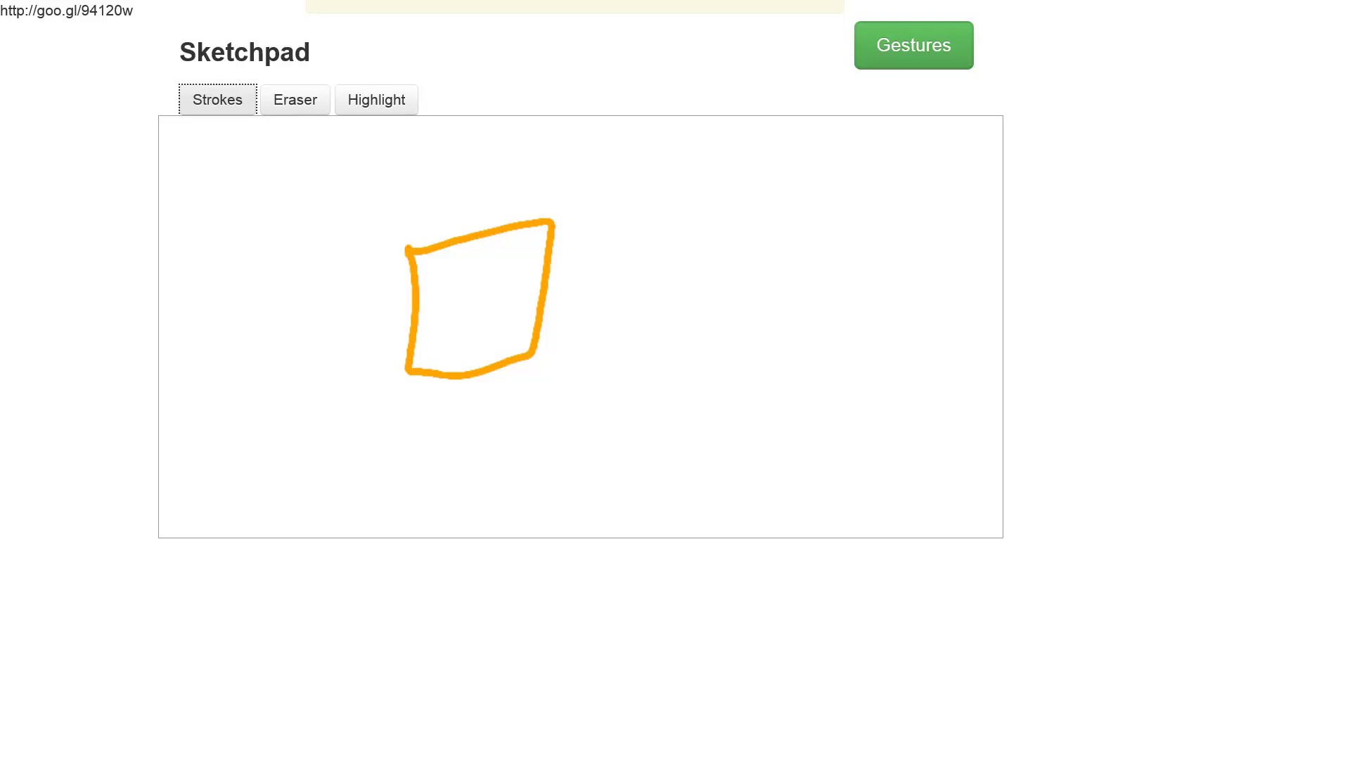
mouse_move(614, 247)
left_mouse_down()
mouse_move(631, 355)
mouse_move(766, 249)
mouse_move(635, 249)
left_mouse_up()
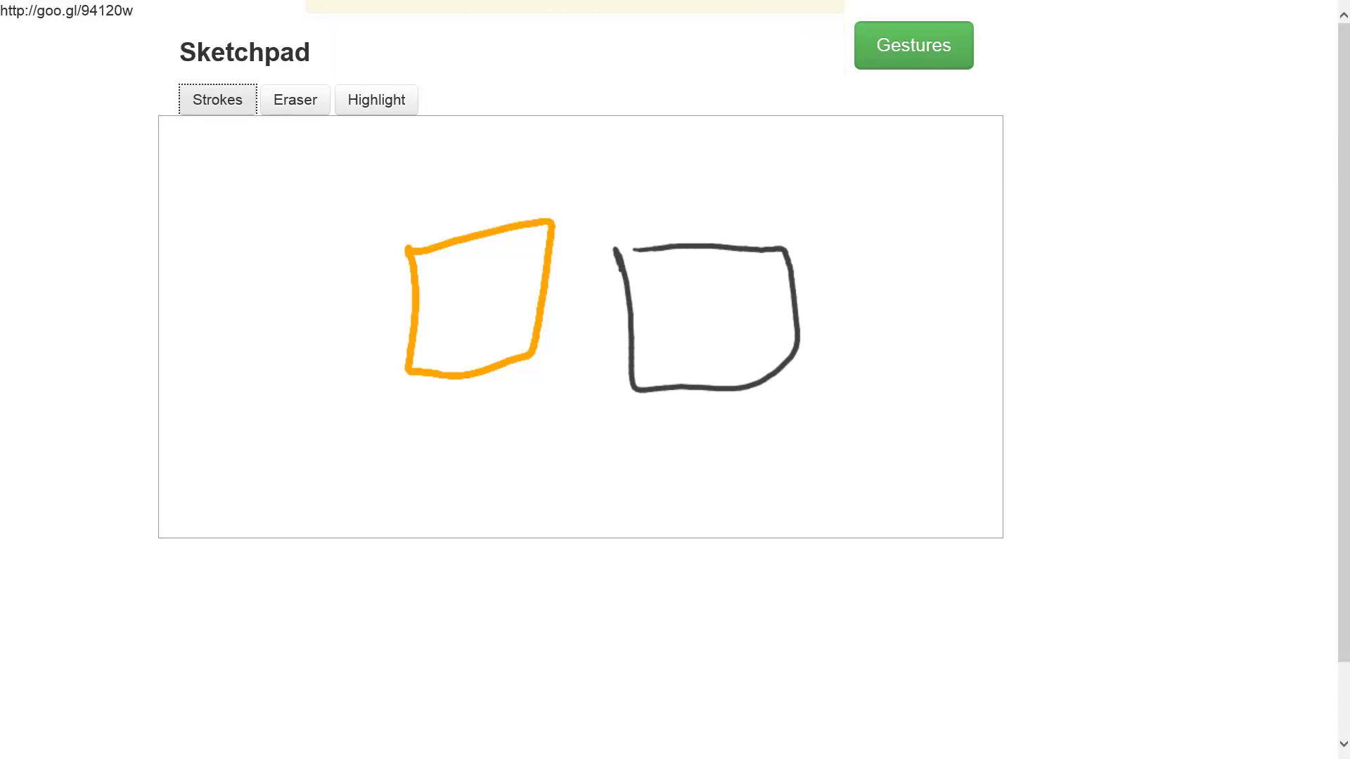
left_click_drag(724, 207, 678, 297)
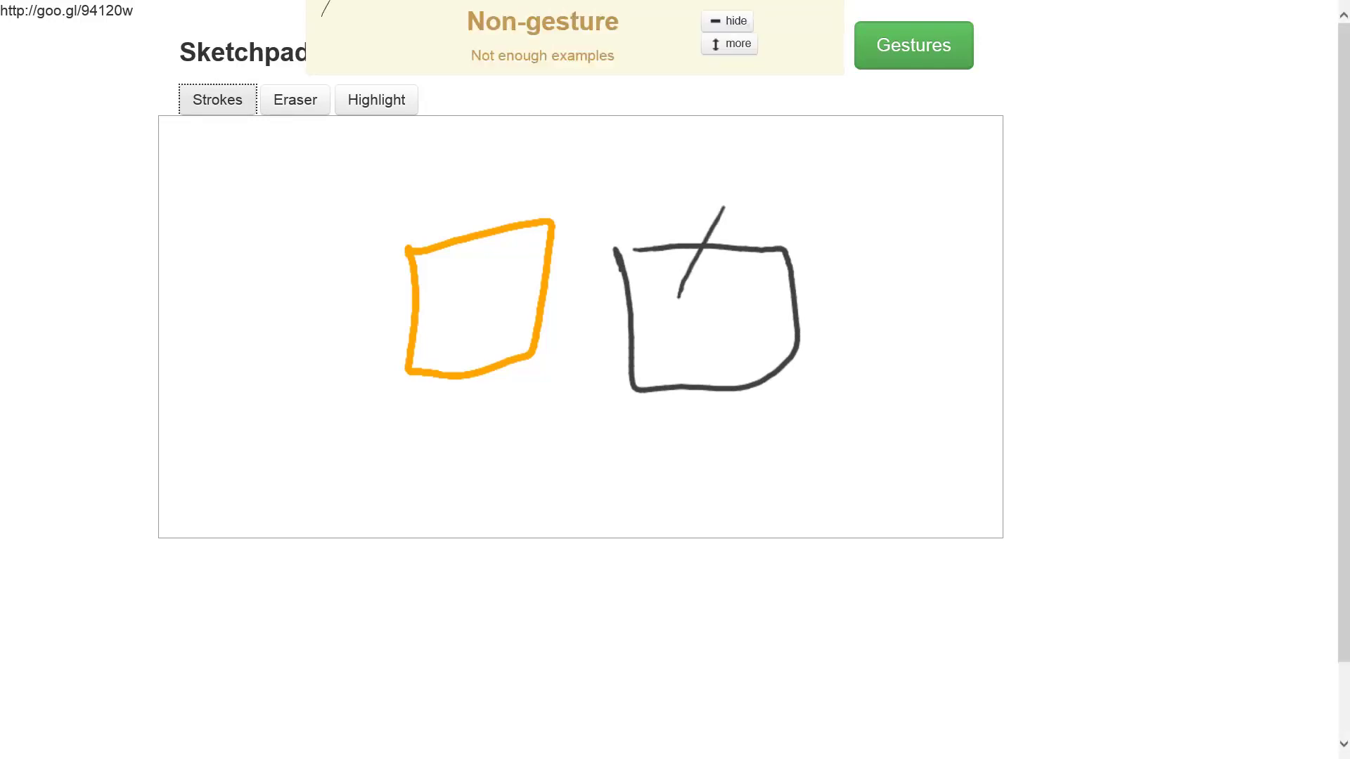
mouse_move(854, 242)
left_mouse_down()
mouse_move(857, 316)
mouse_move(864, 226)
mouse_move(851, 224)
mouse_move(914, 270)
mouse_move(951, 166)
left_mouse_up()
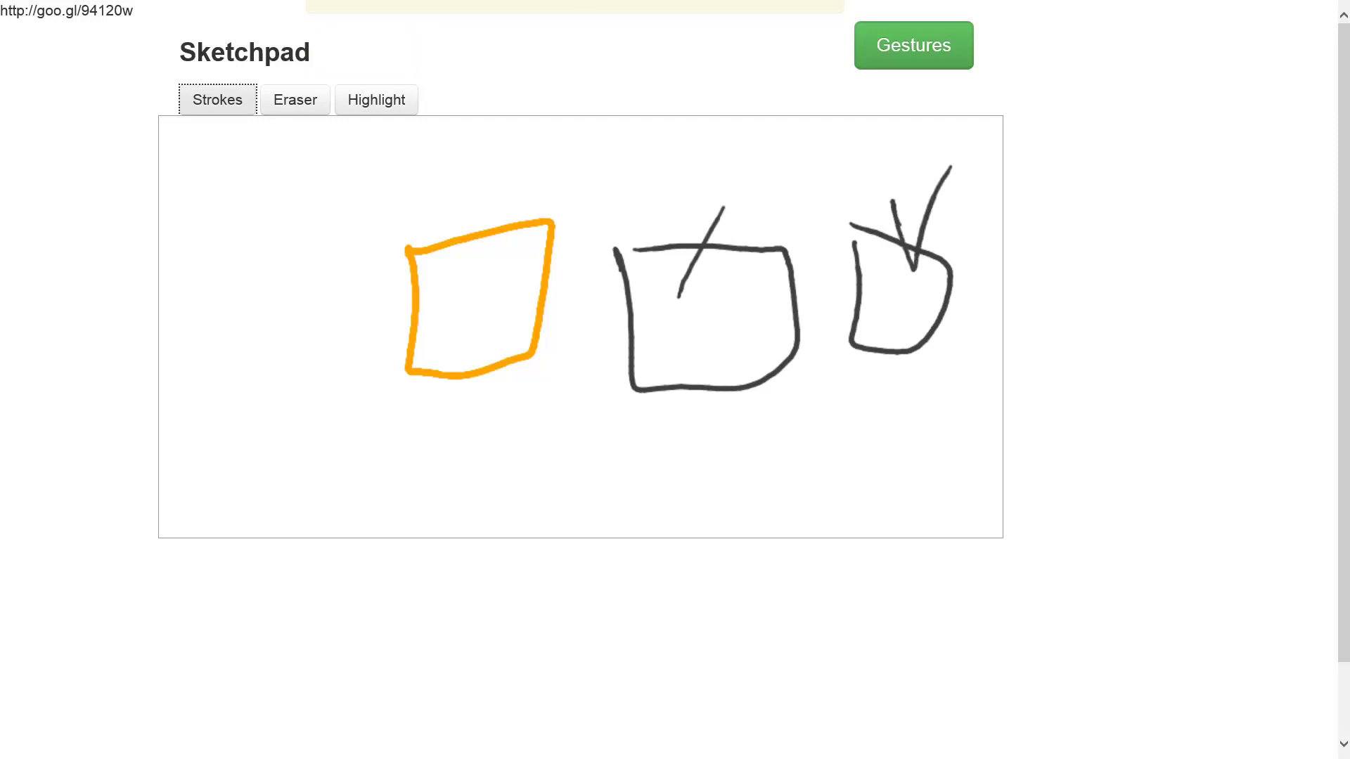
- Record five diagonal slash strokes as gesture examples for the Erase action in the Gesture Manager
left_click(914, 45)
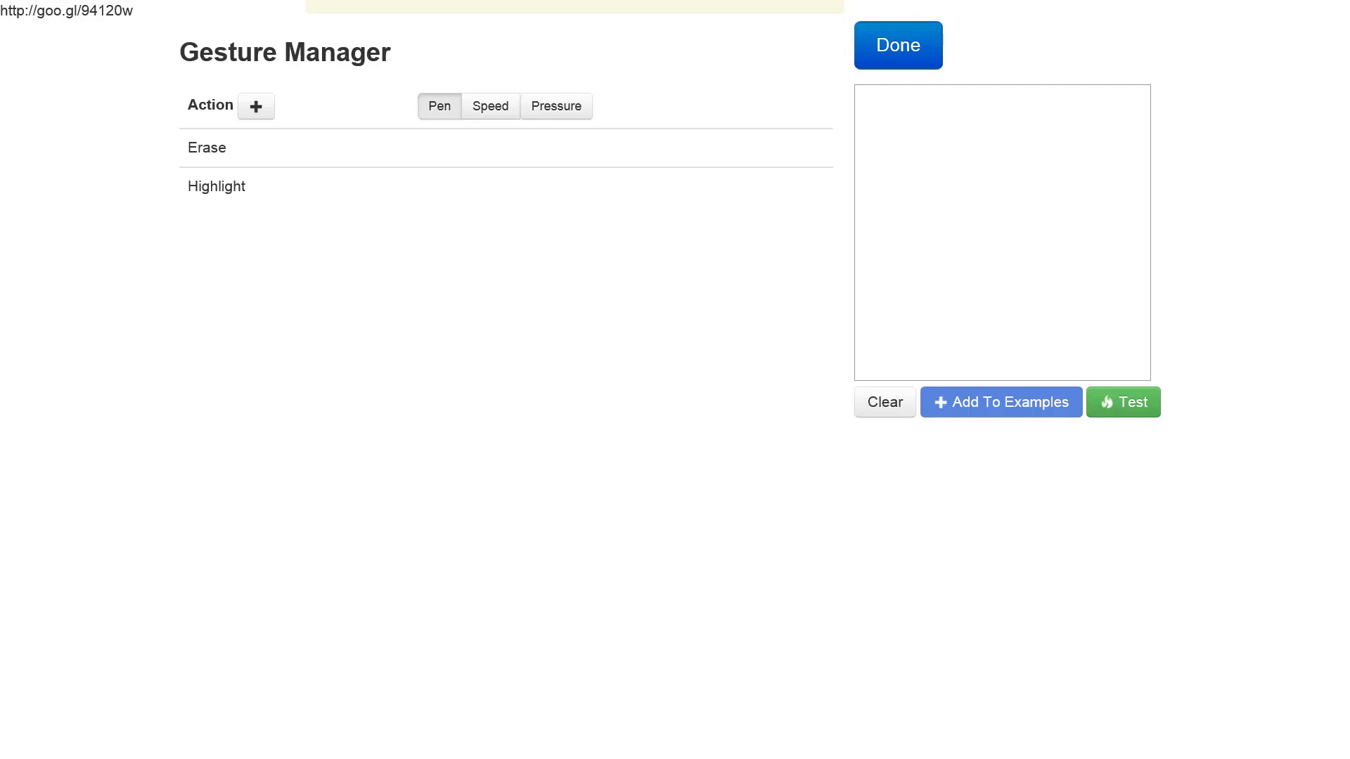
left_click(207, 148)
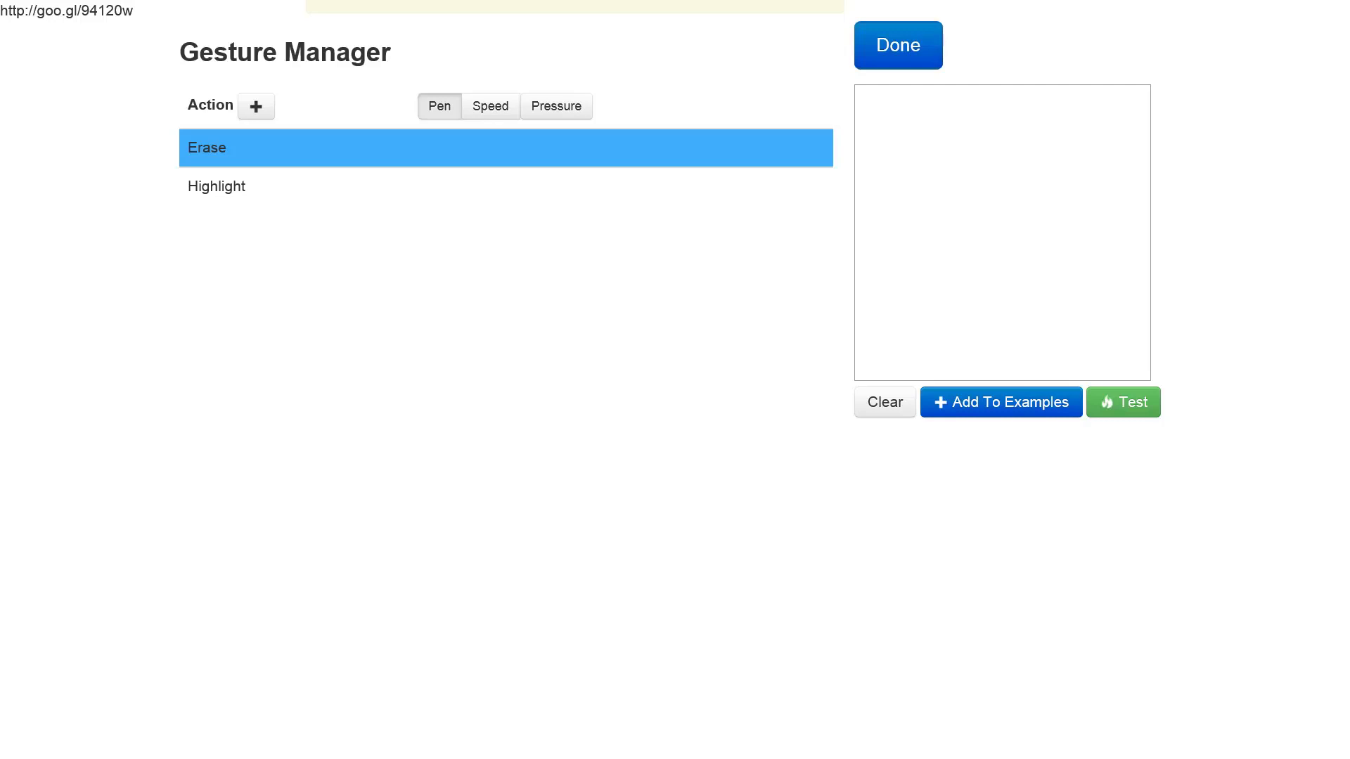
mouse_move(934, 292)
left_mouse_down()
mouse_move(972, 234)
mouse_move(1054, 159)
left_mouse_up()
left_click(1002, 402)
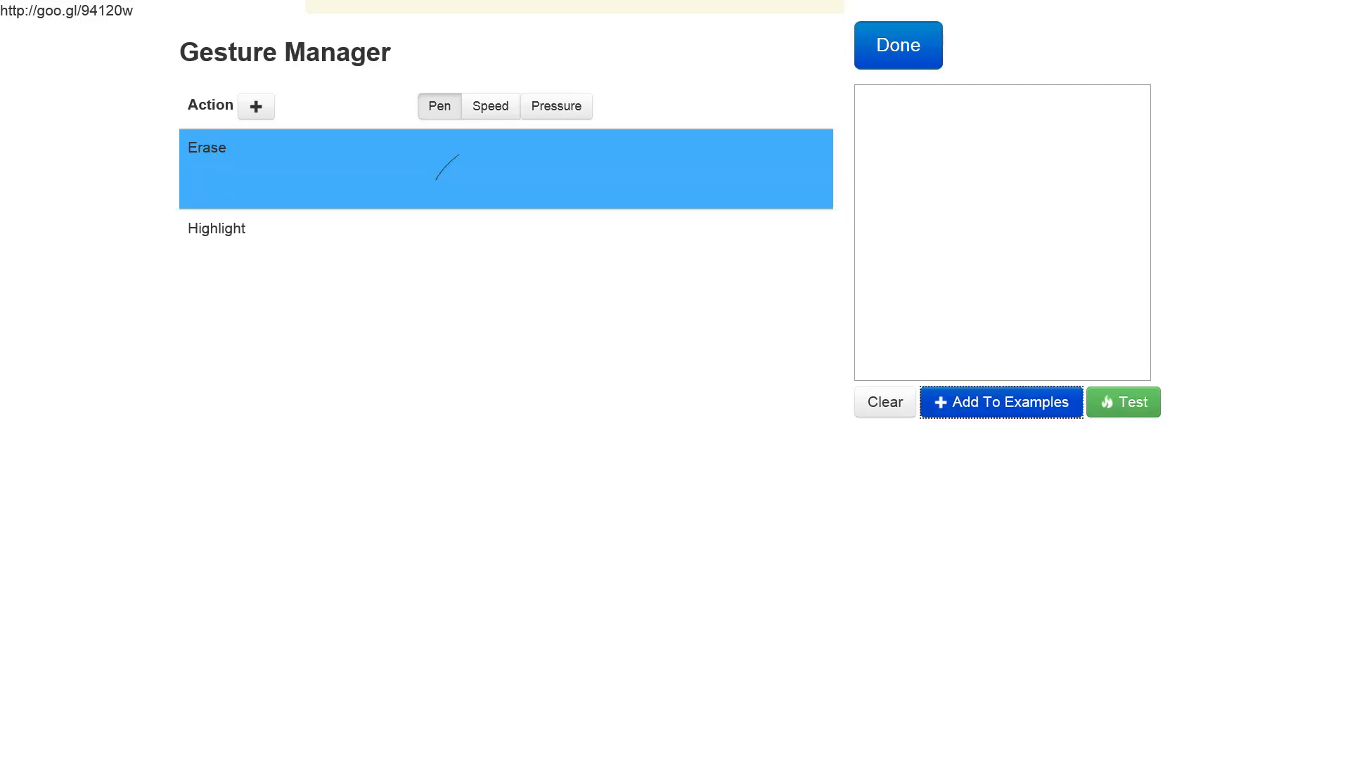
left_click_drag(949, 291, 1053, 159)
left_click(1001, 403)
left_click_drag(949, 290, 1054, 157)
left_click(1001, 402)
left_click_drag(948, 292, 1053, 159)
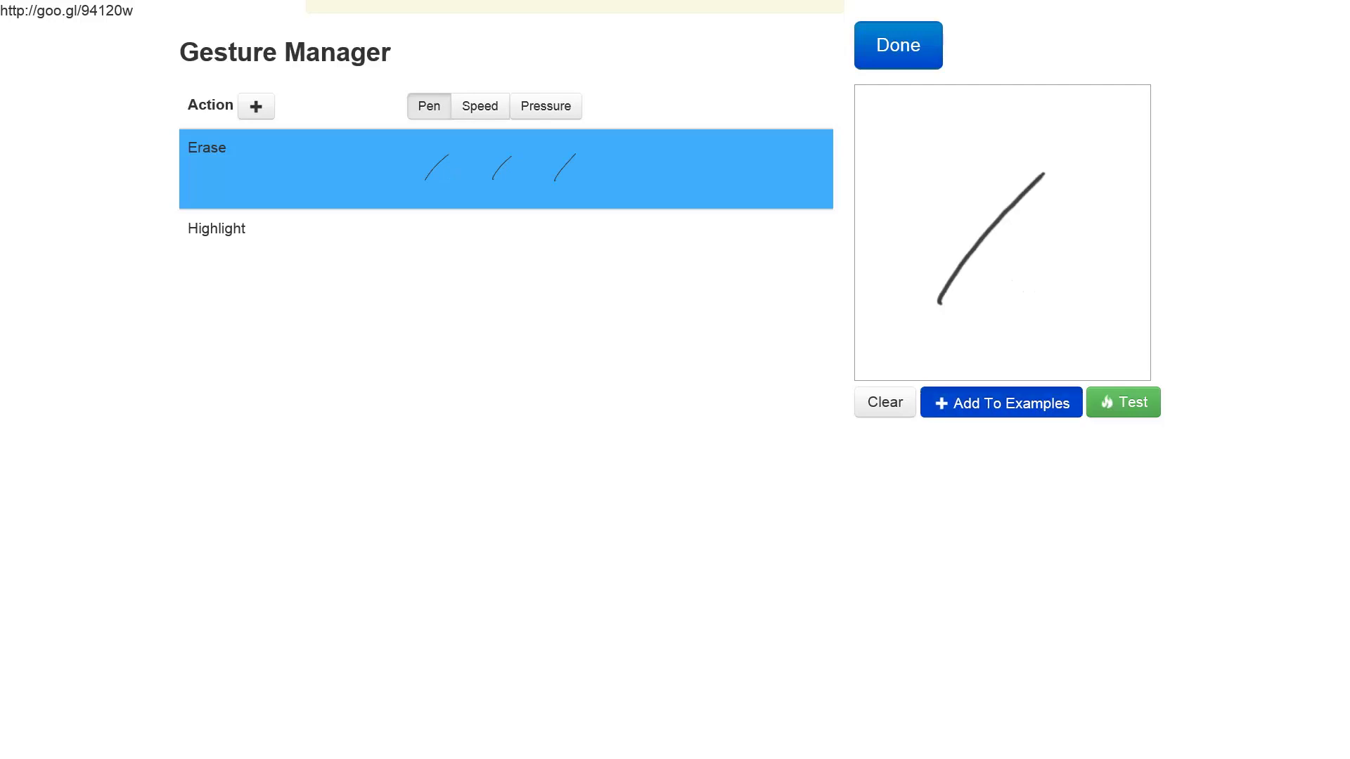
left_click(1002, 402)
left_click_drag(949, 291, 1053, 159)
left_click(1001, 402)
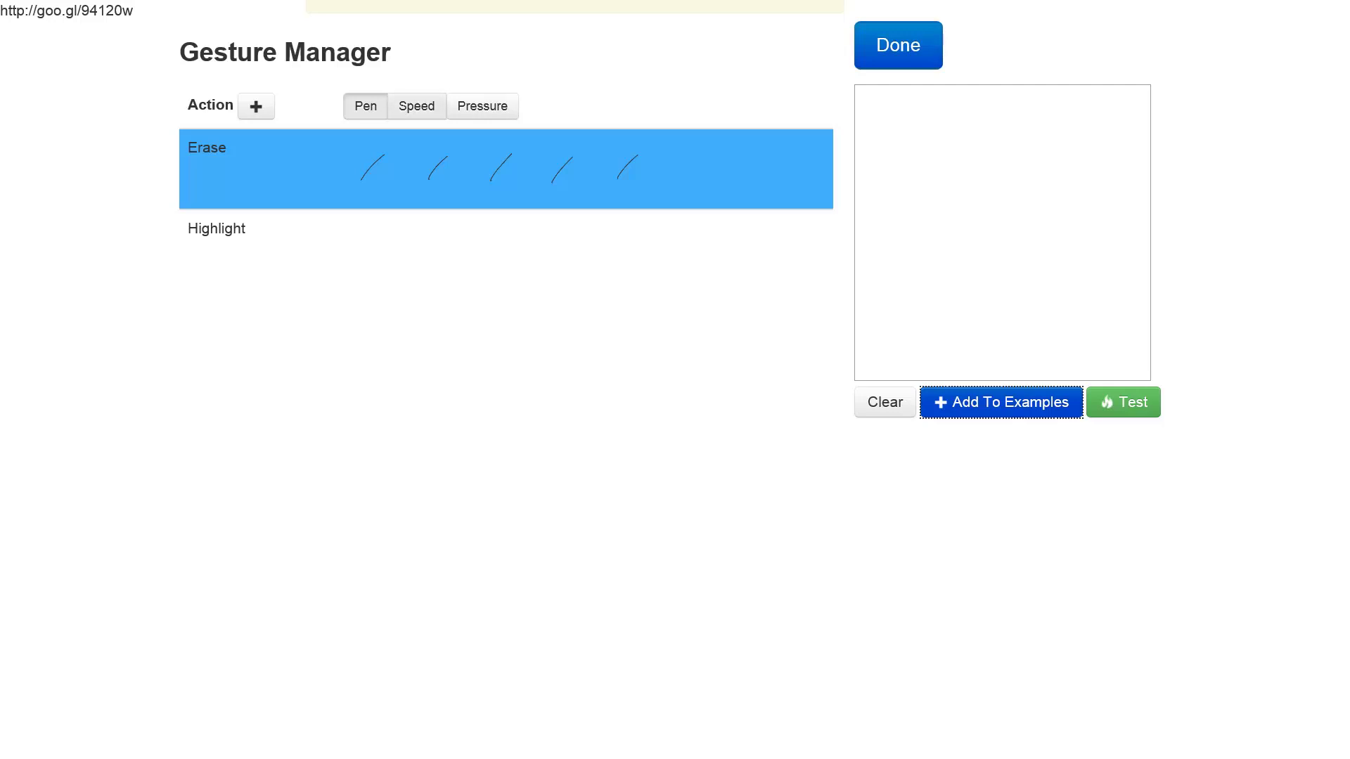
- Display the speed and pressure curves of the Erase examples, and hide them again
left_click(416, 106)
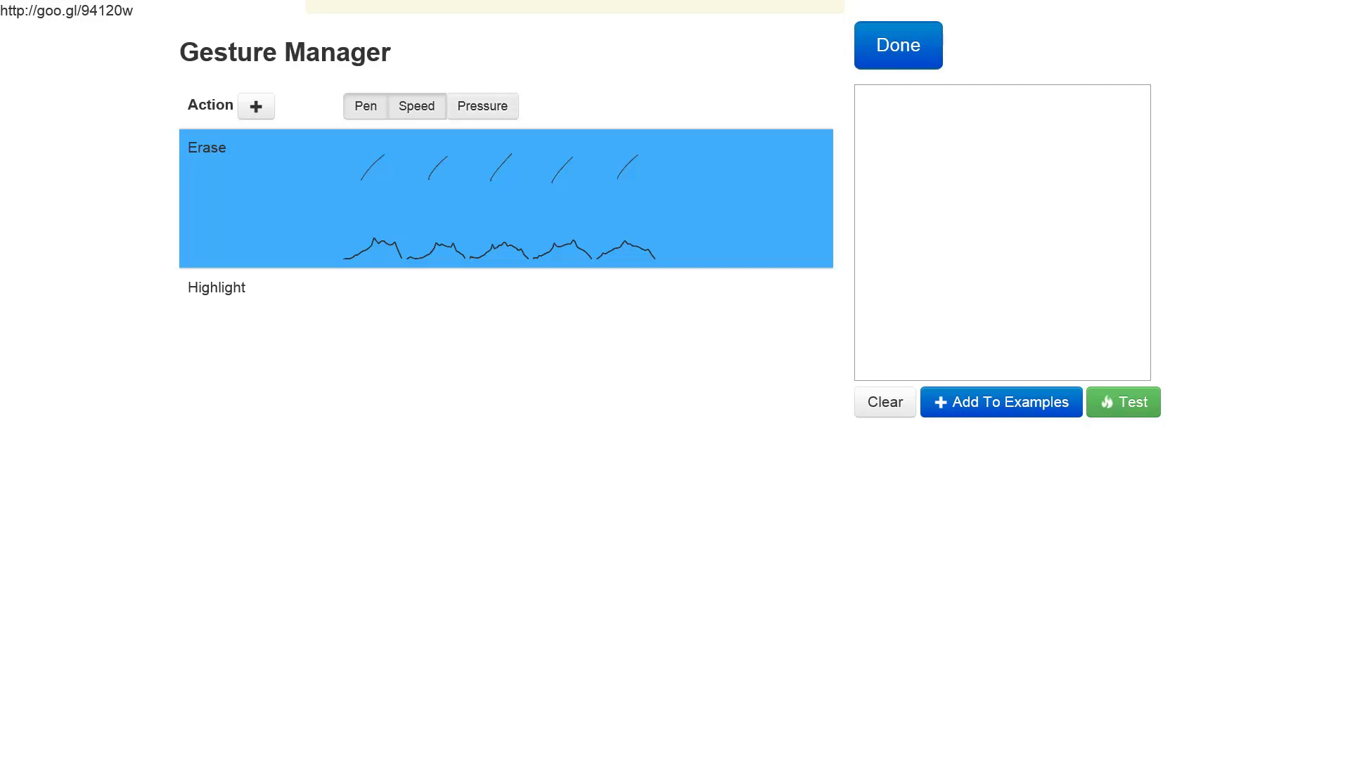
left_click(482, 105)
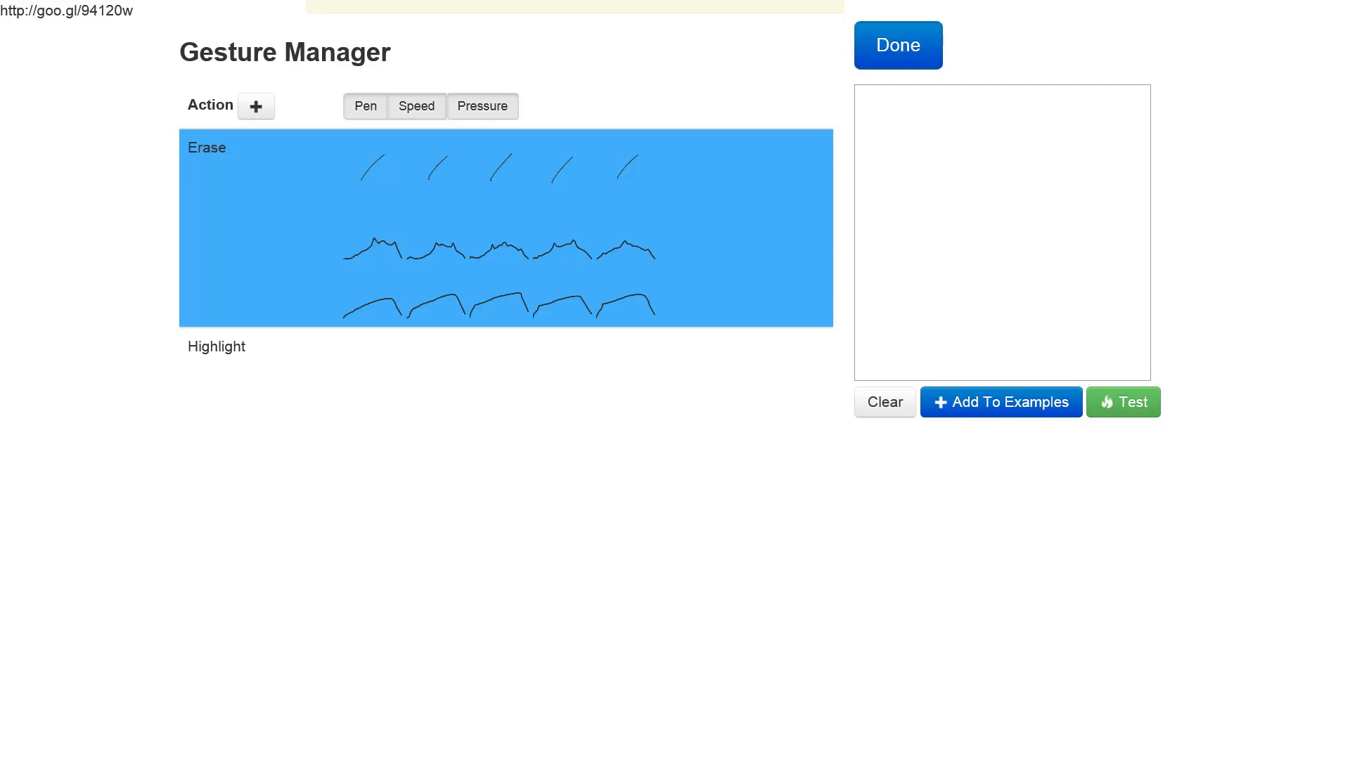
left_click(482, 105)
left_click(416, 105)
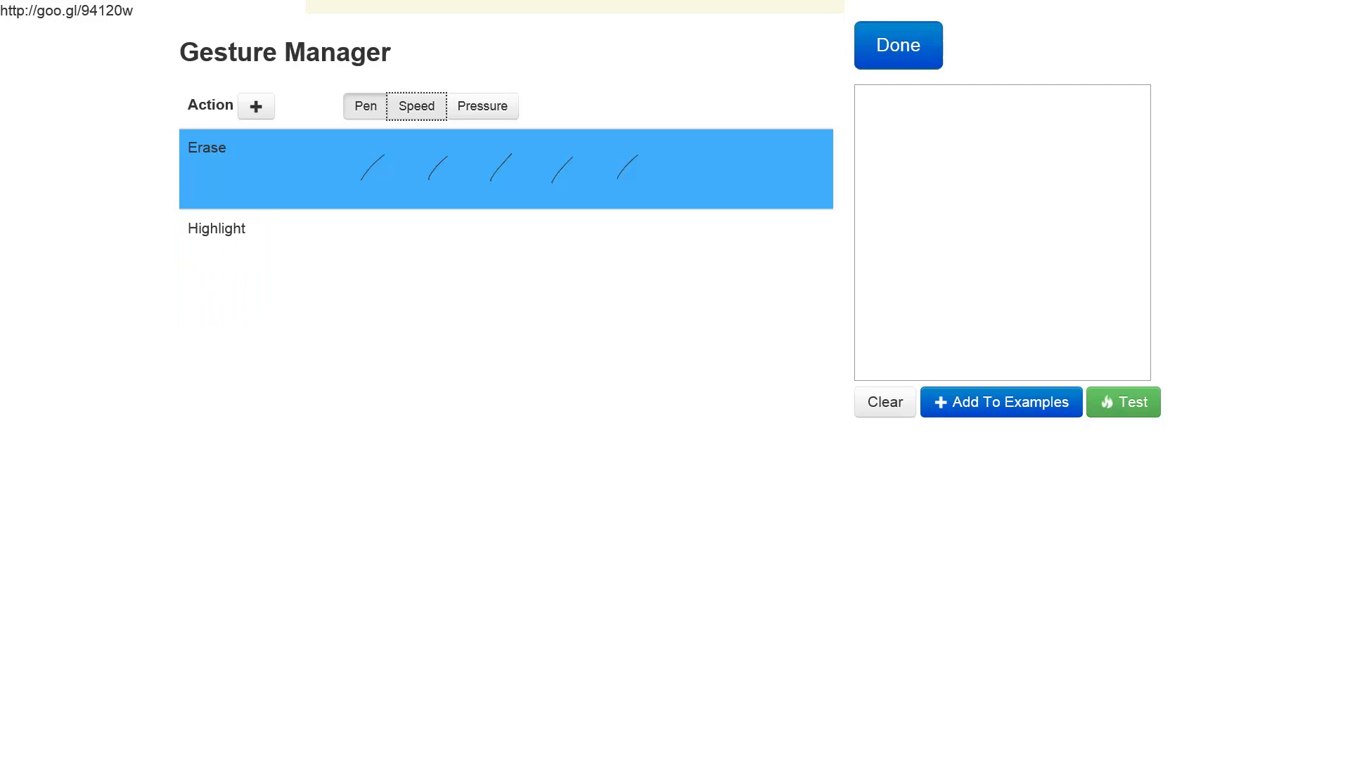
- Record five check mark strokes as gesture examples for the Highlight action
left_click(216, 229)
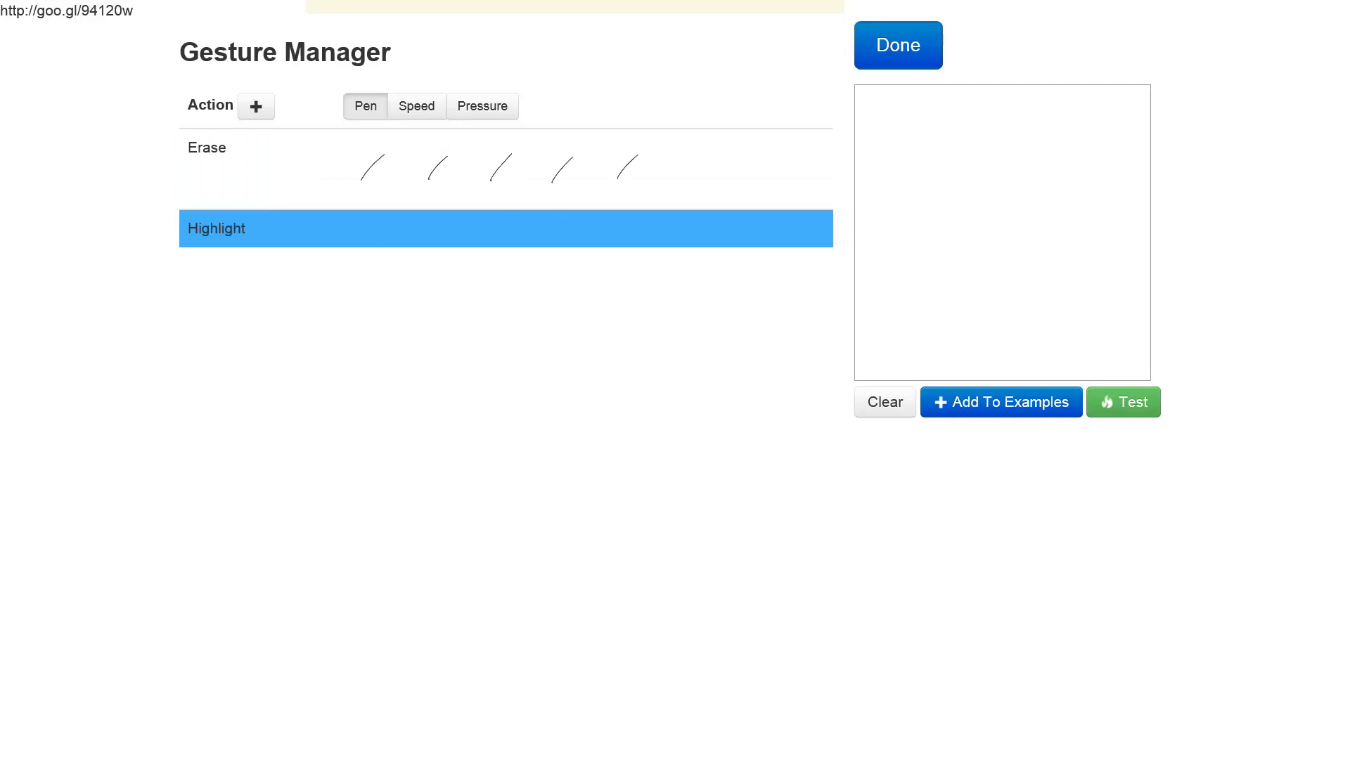
left_click_drag(945, 231, 1042, 173)
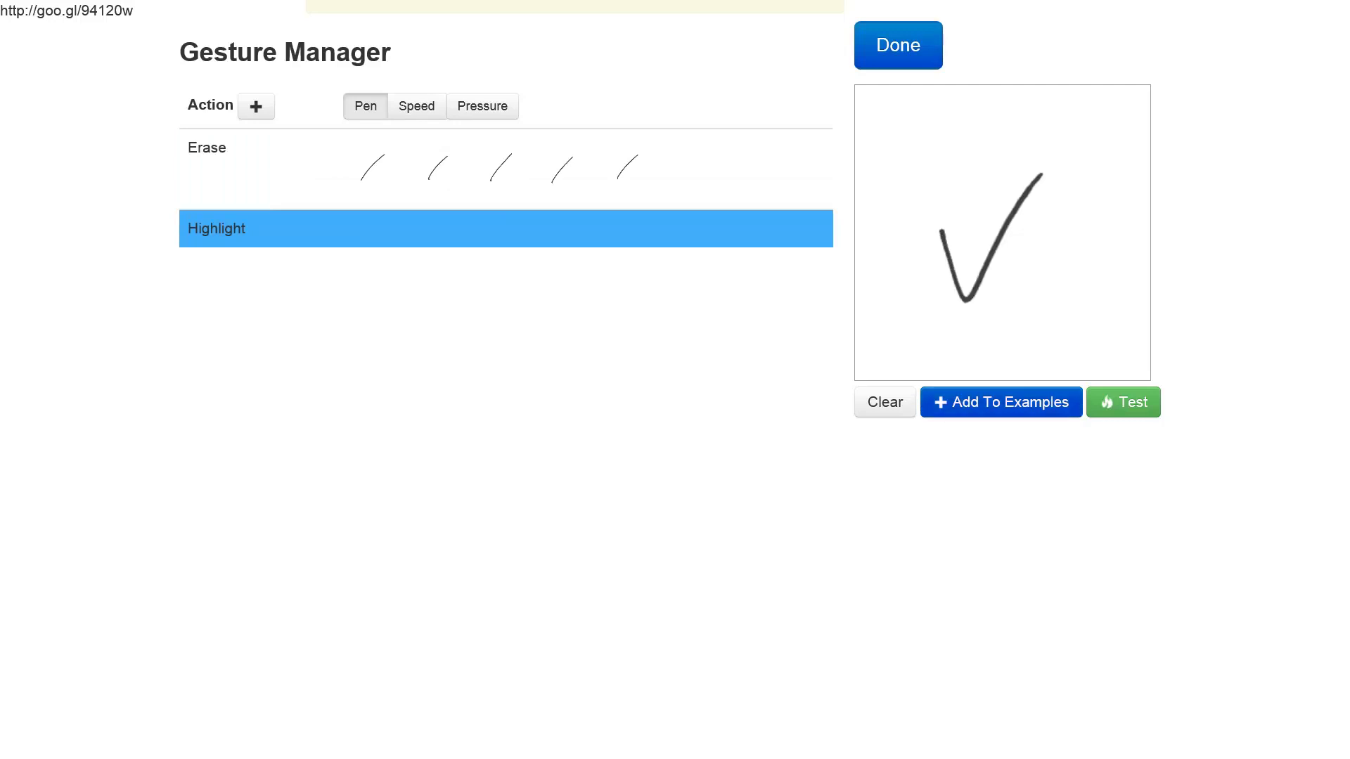
left_click(1002, 403)
mouse_move(950, 242)
left_mouse_down()
mouse_move(988, 282)
mouse_move(1044, 189)
left_mouse_up()
left_click(1002, 402)
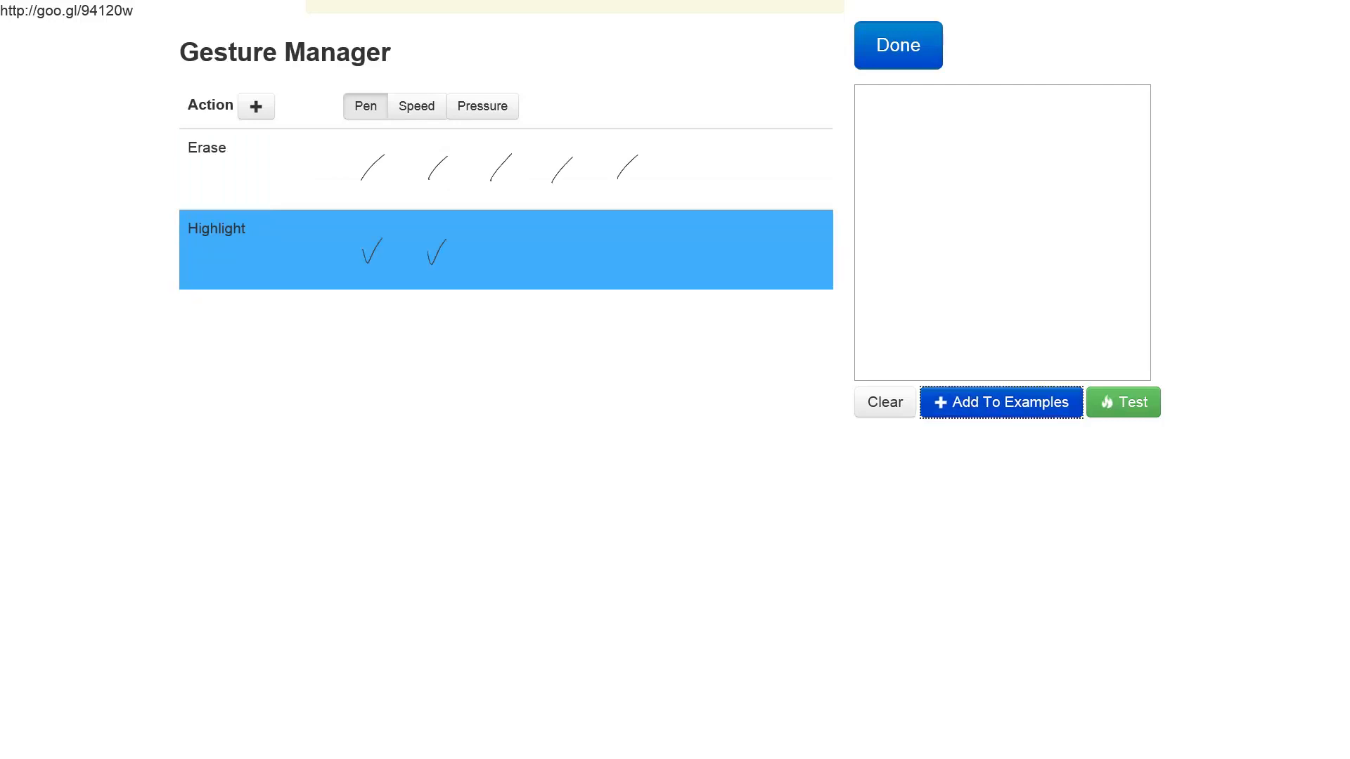
mouse_move(954, 235)
left_mouse_down()
mouse_move(966, 289)
mouse_move(1044, 189)
left_mouse_up()
left_click(1002, 402)
mouse_move(955, 234)
left_mouse_down()
mouse_move(1023, 217)
mouse_move(1055, 175)
left_mouse_up()
left_click(1002, 402)
left_click_drag(959, 223, 1057, 173)
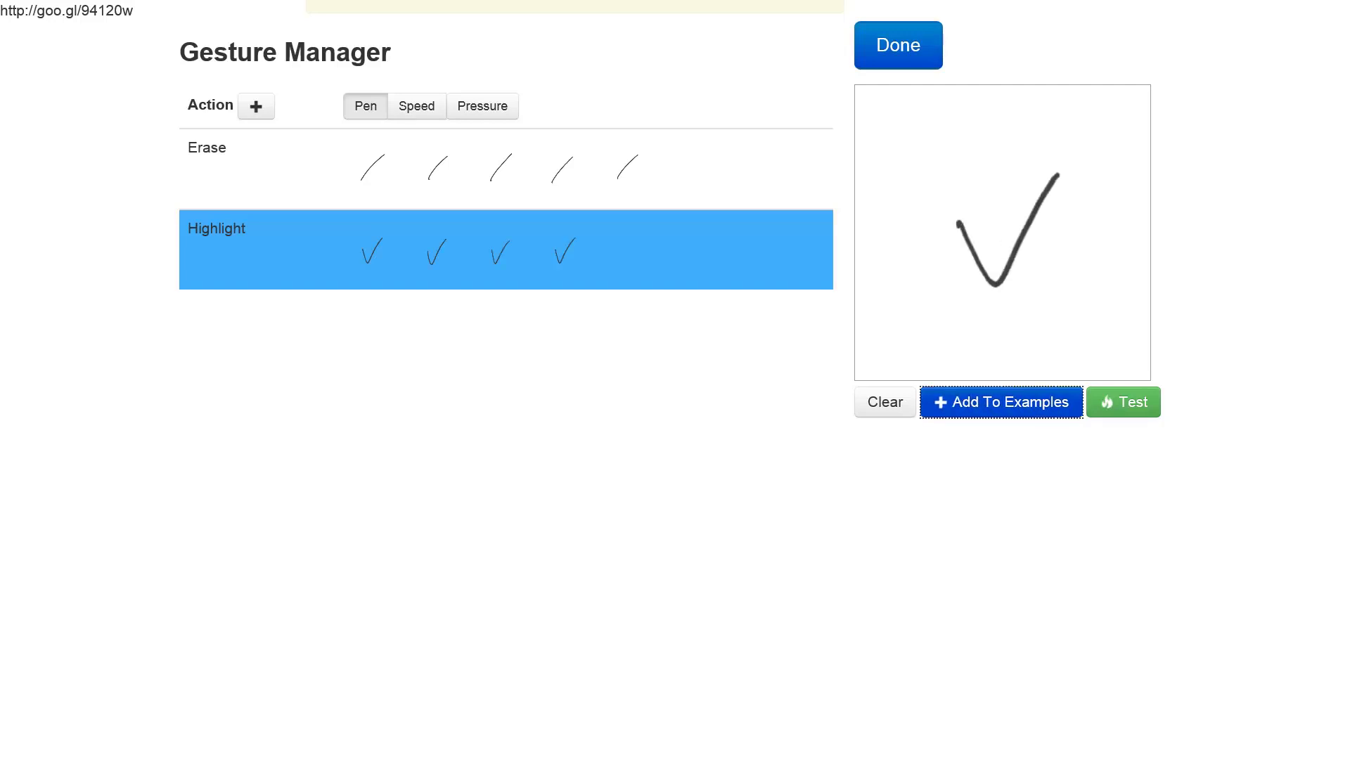
left_click(1001, 402)
- Compare the speed and pressure curves of the Erase and Highlight examples, and hide the curves again
left_click(417, 105)
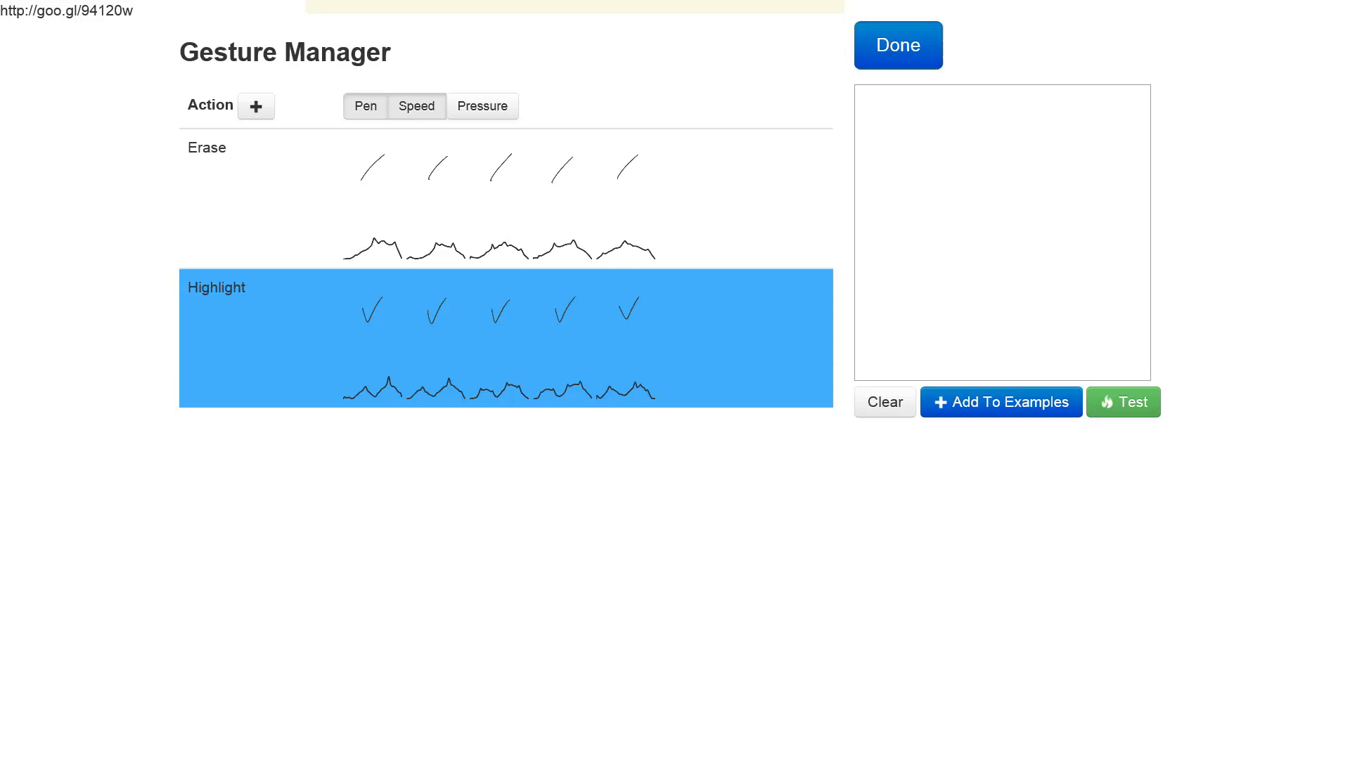
left_click(483, 106)
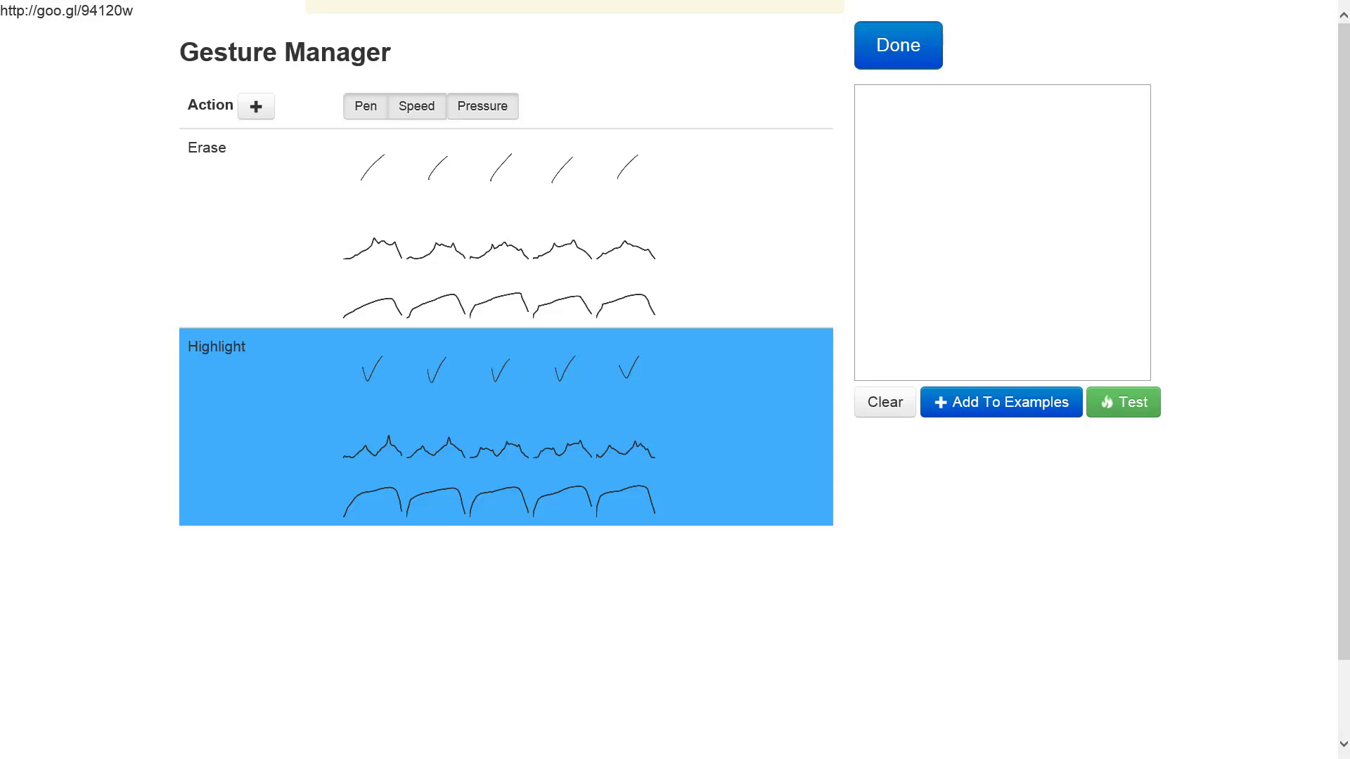
left_click(483, 106)
left_click(416, 106)
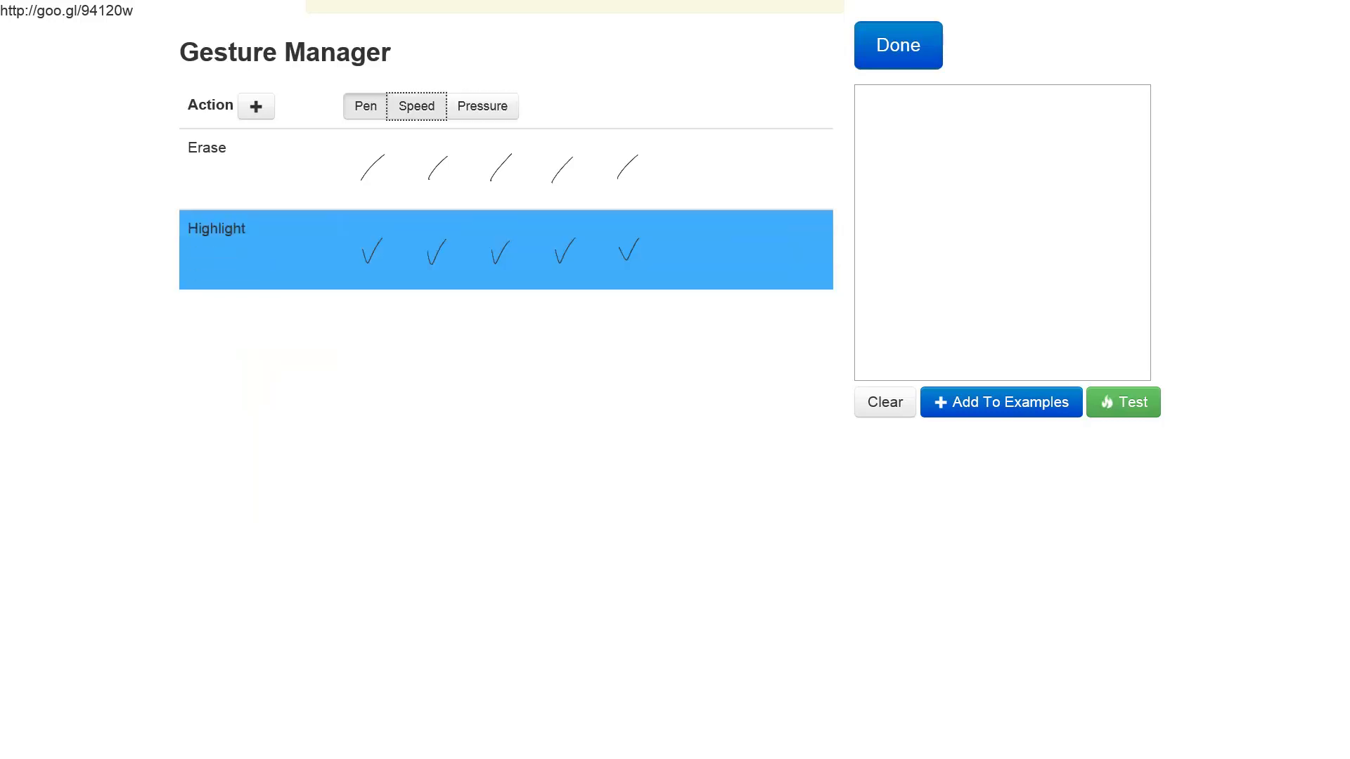
- Draw a diagonal slash on the cleared gesture canvas and test its recognition
left_click(886, 402)
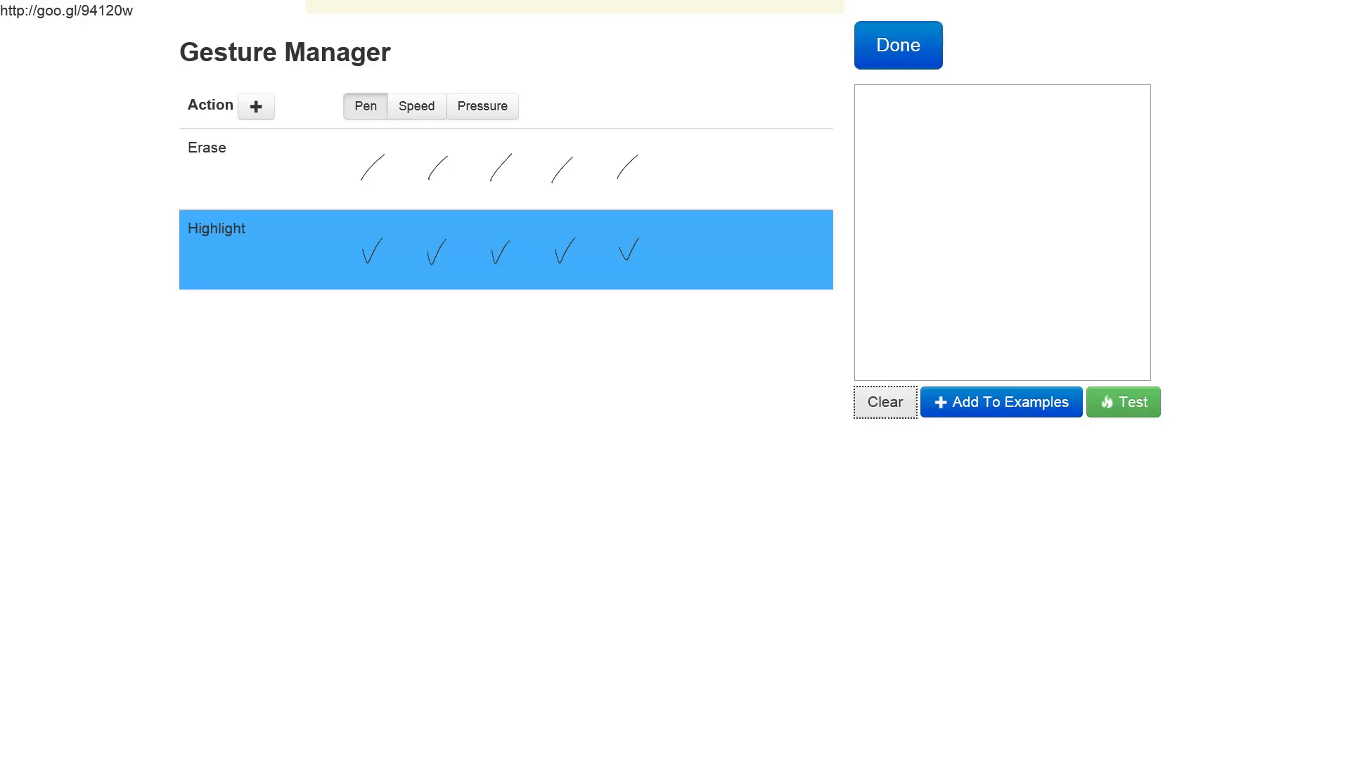
left_click_drag(939, 293, 1055, 146)
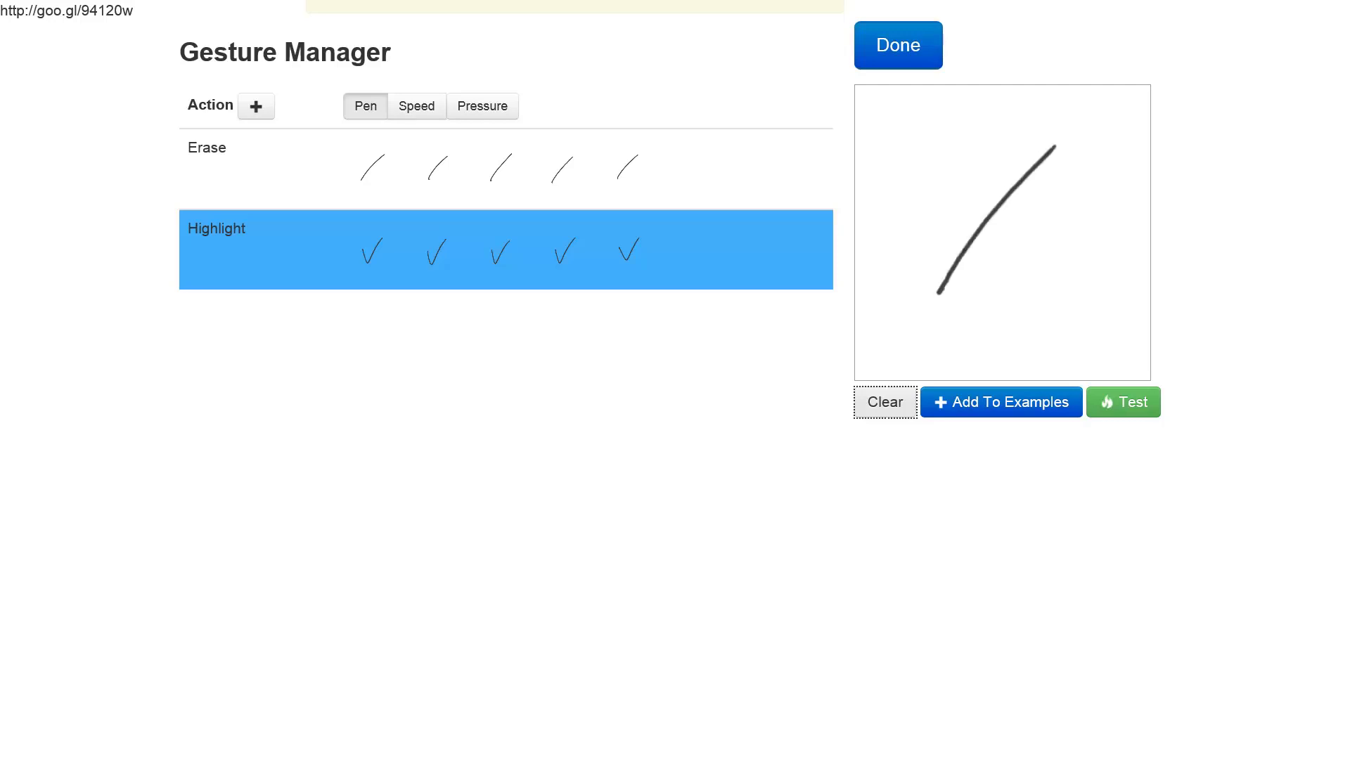
left_click(1123, 402)
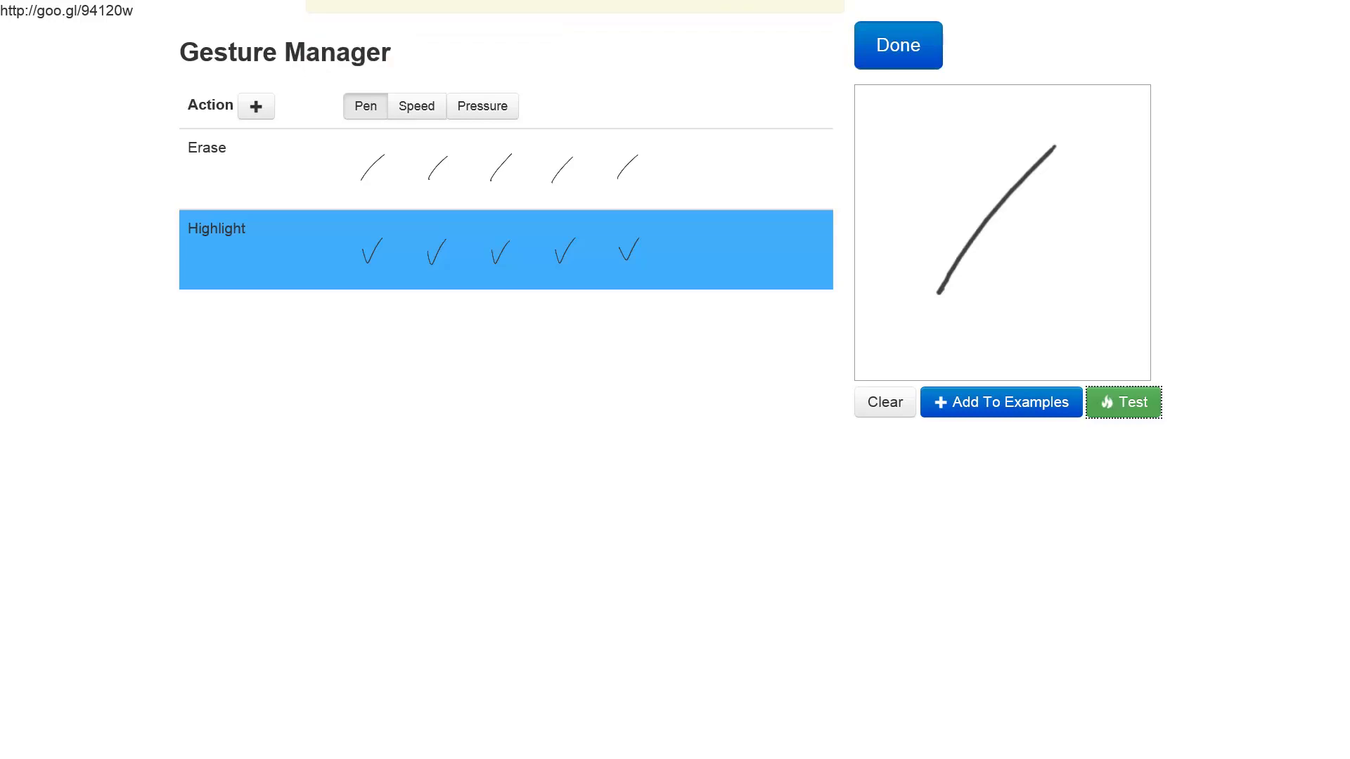
- Clear the gesture canvas, draw a check mark and test its recognition
left_click(885, 401)
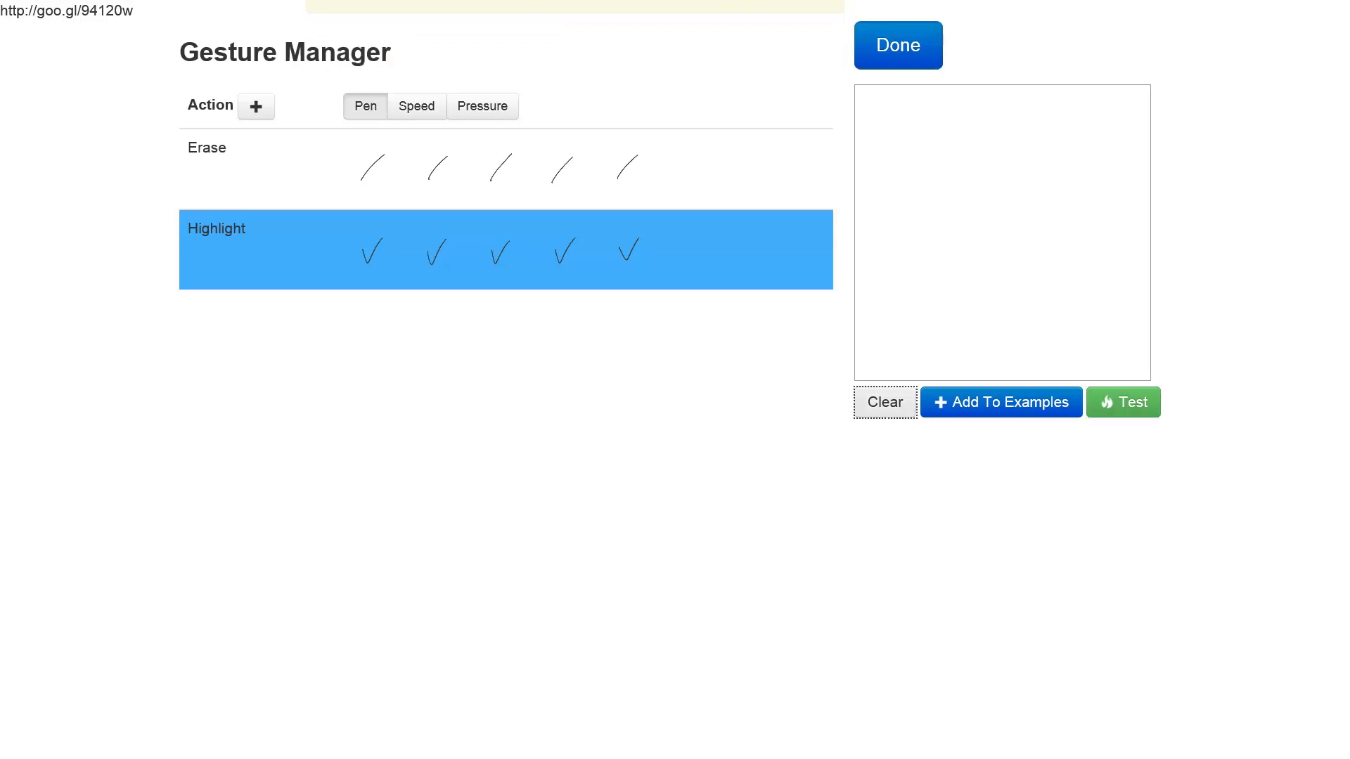
left_click_drag(933, 227, 1058, 143)
left_click(1123, 401)
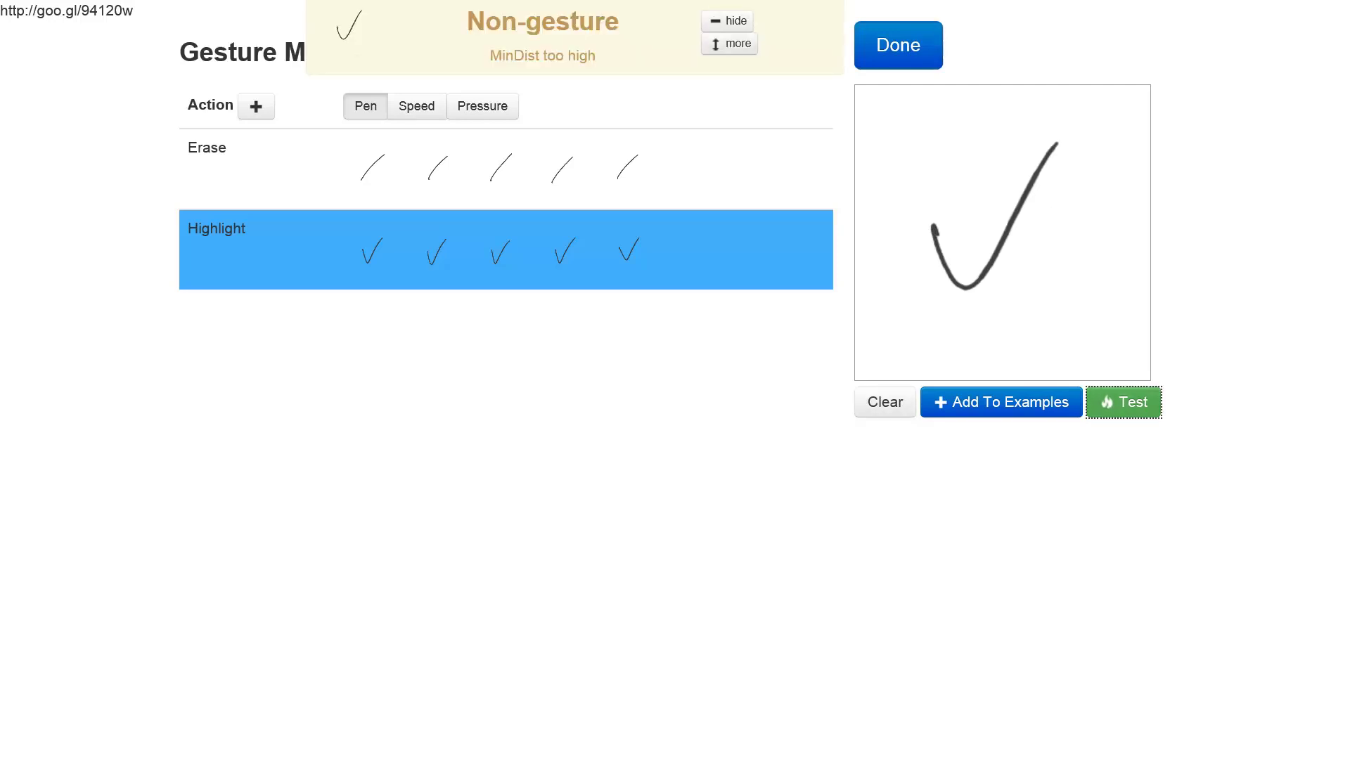
left_click(1123, 402)
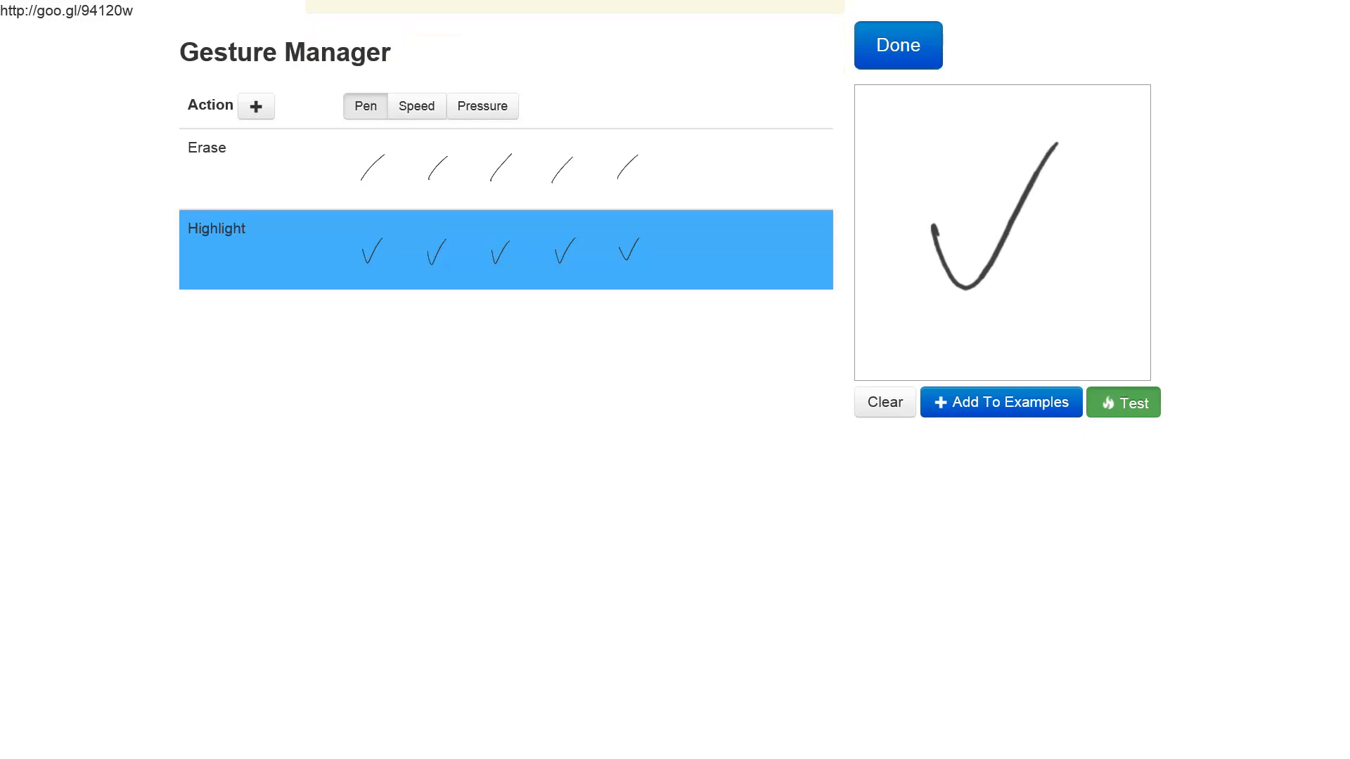
- Expand the recognition details for the check mark, set the pen weight to 0.6 and close the details
left_click(729, 44)
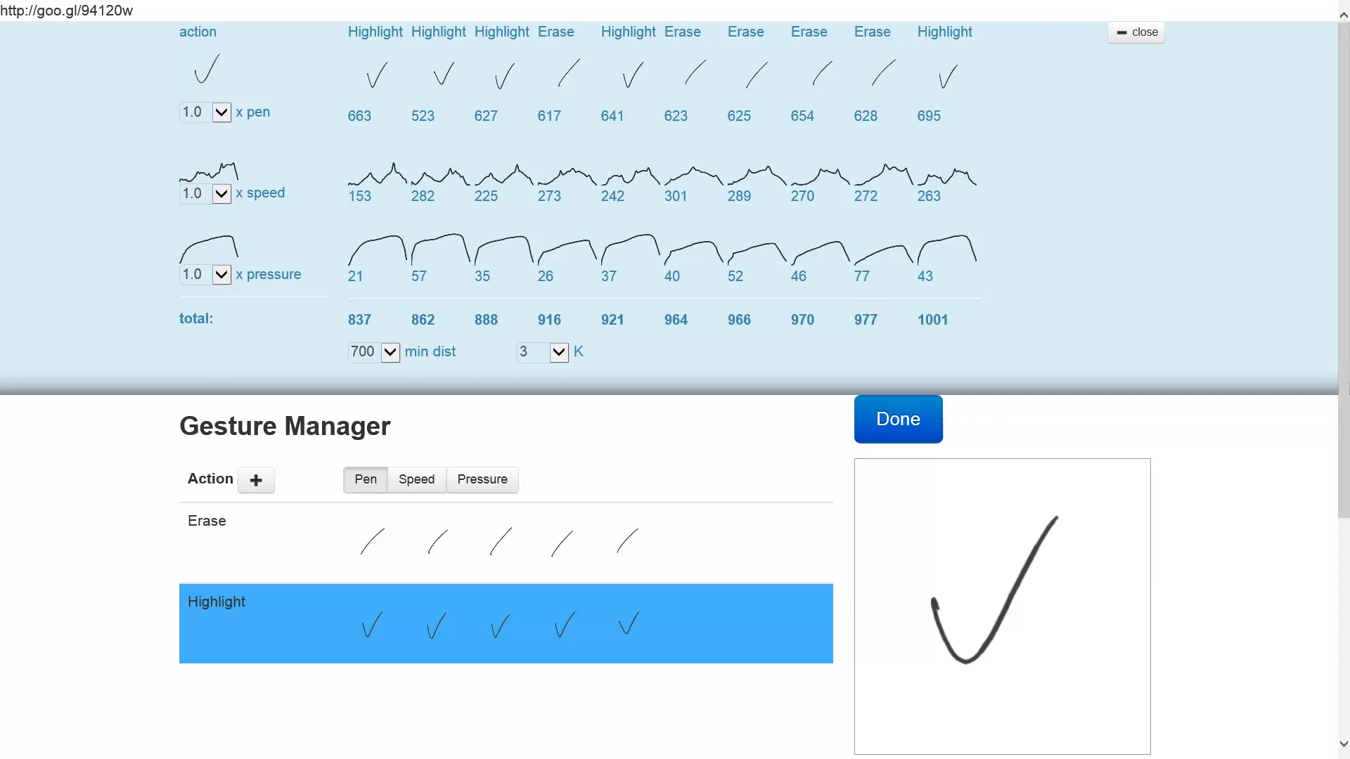
left_click(204, 112)
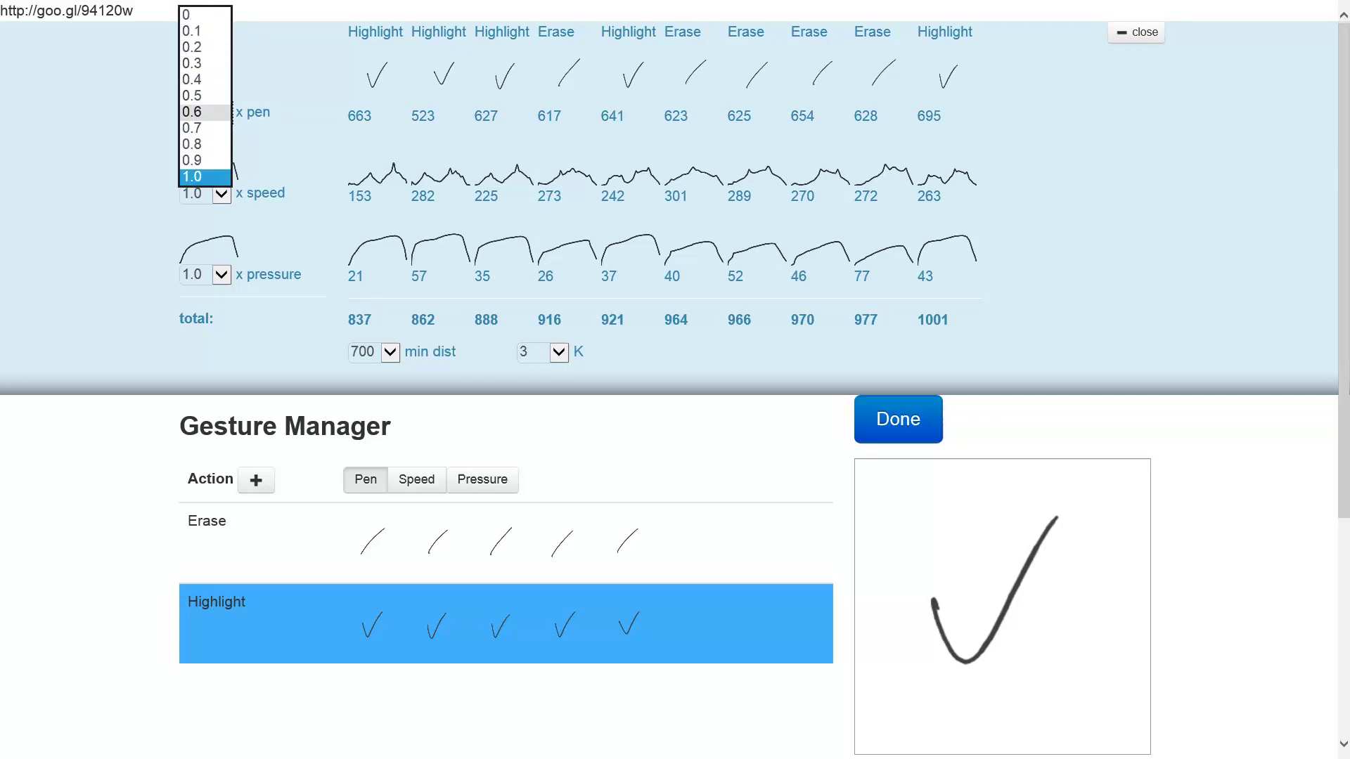
left_click(204, 112)
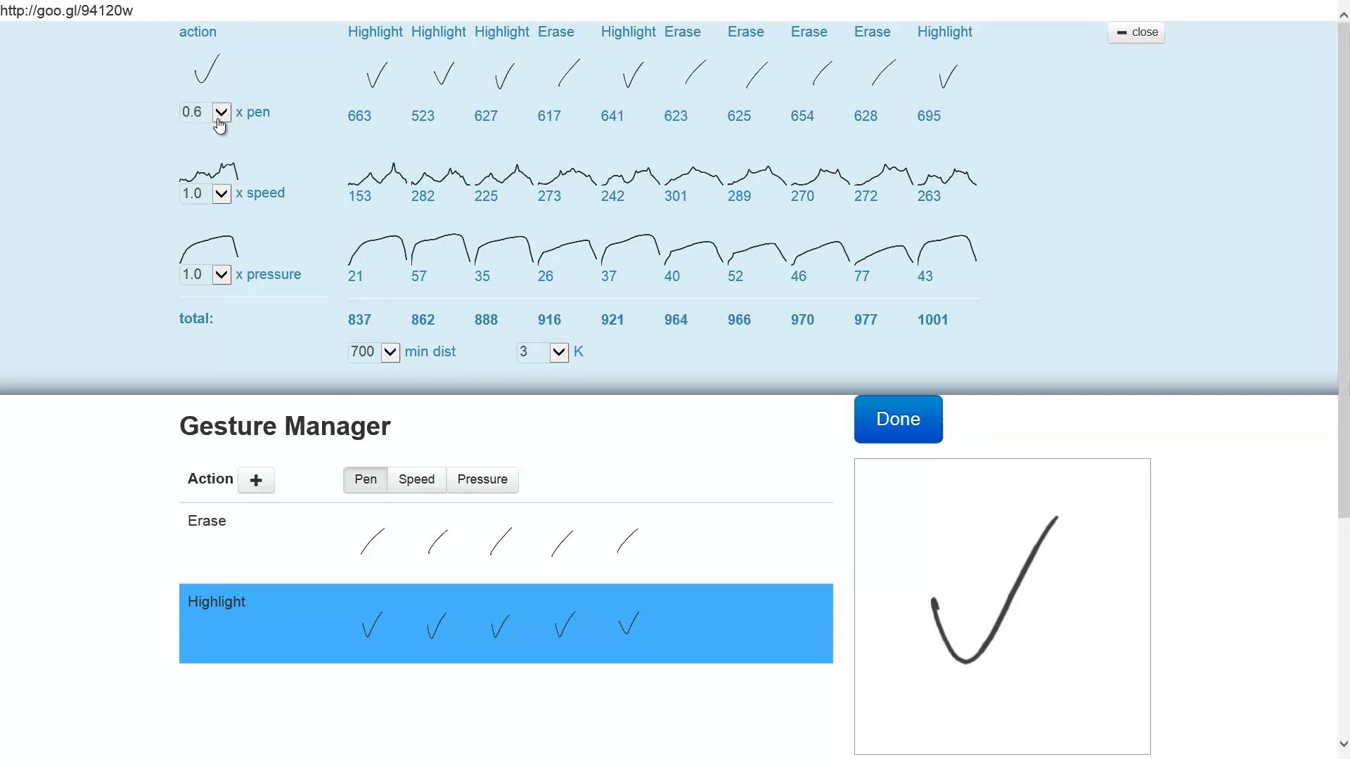
key("Escape")
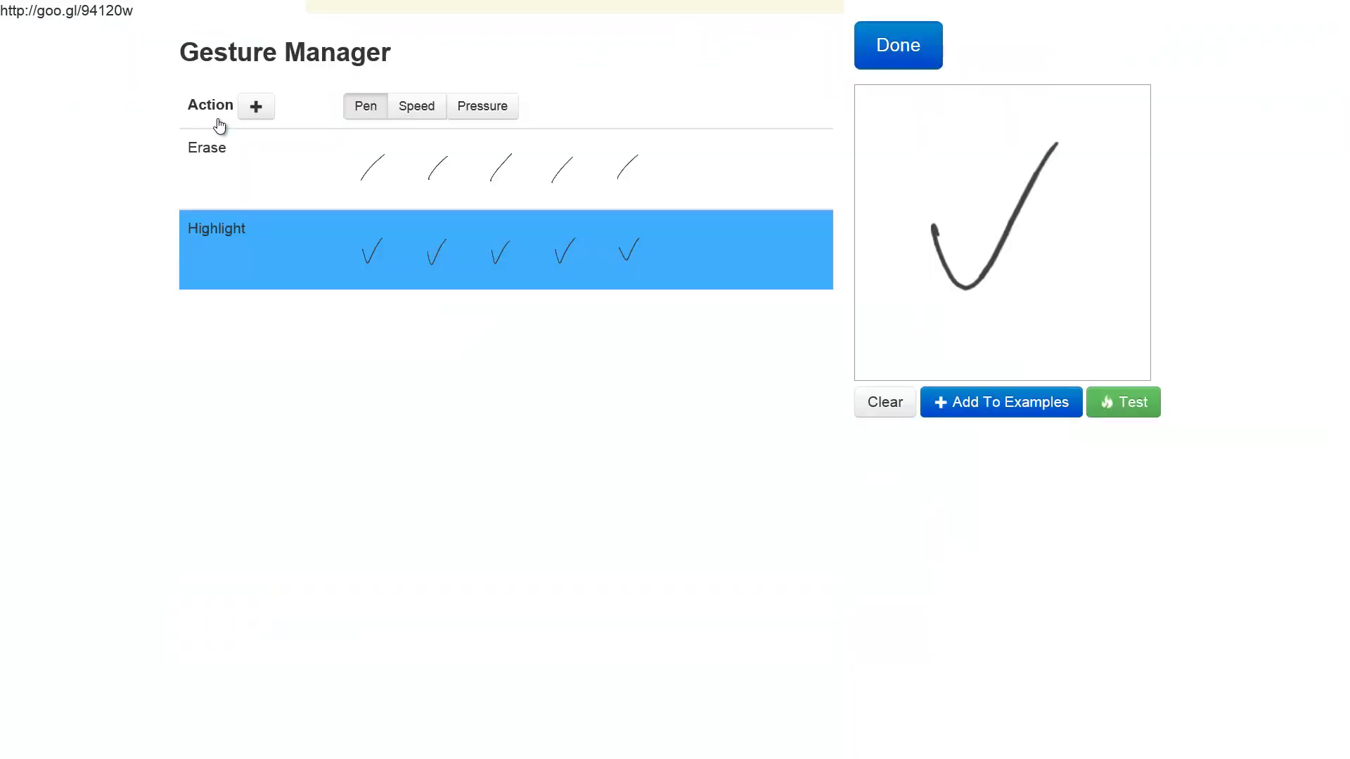
key("Return")
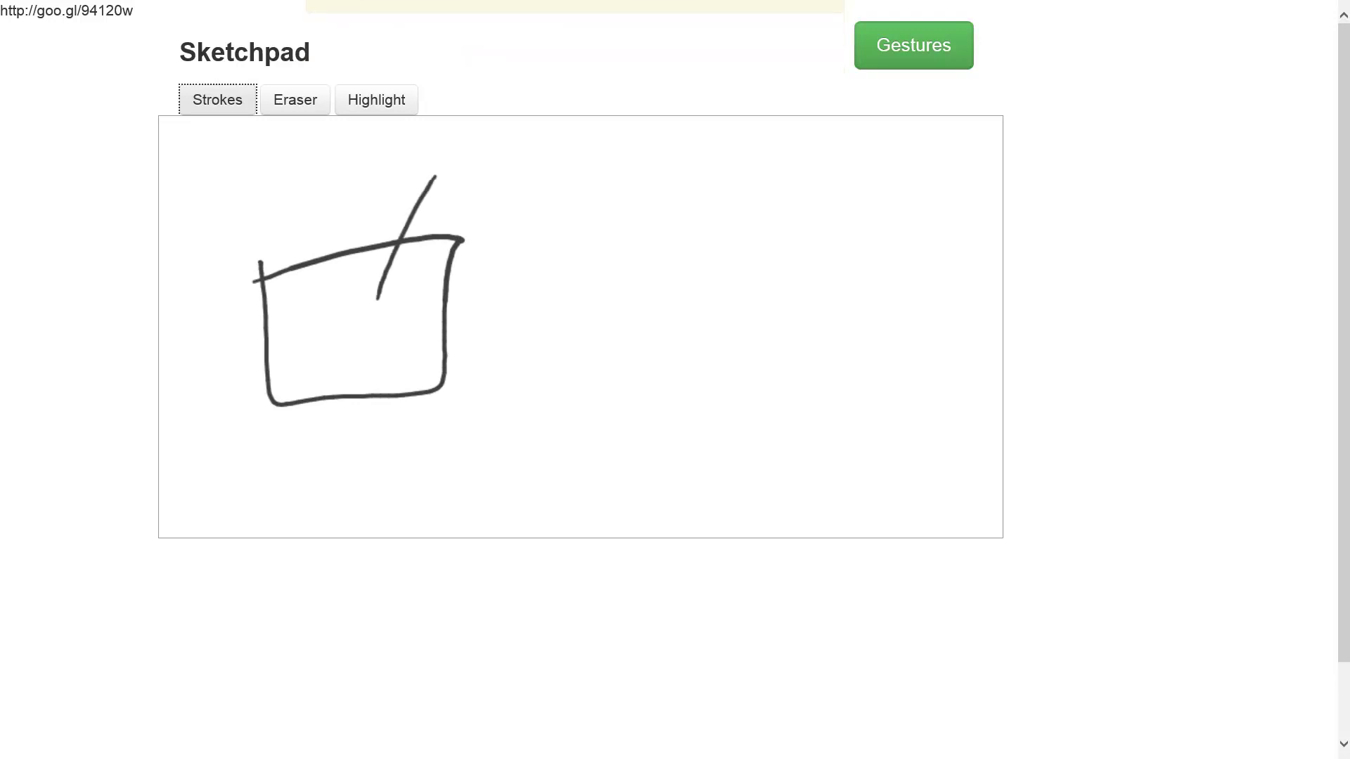
- Draw another closed outline on the sketchpad
mouse_move(286, 232)
left_mouse_down()
mouse_move(374, 401)
mouse_move(332, 232)
mouse_move(295, 246)
left_mouse_up()
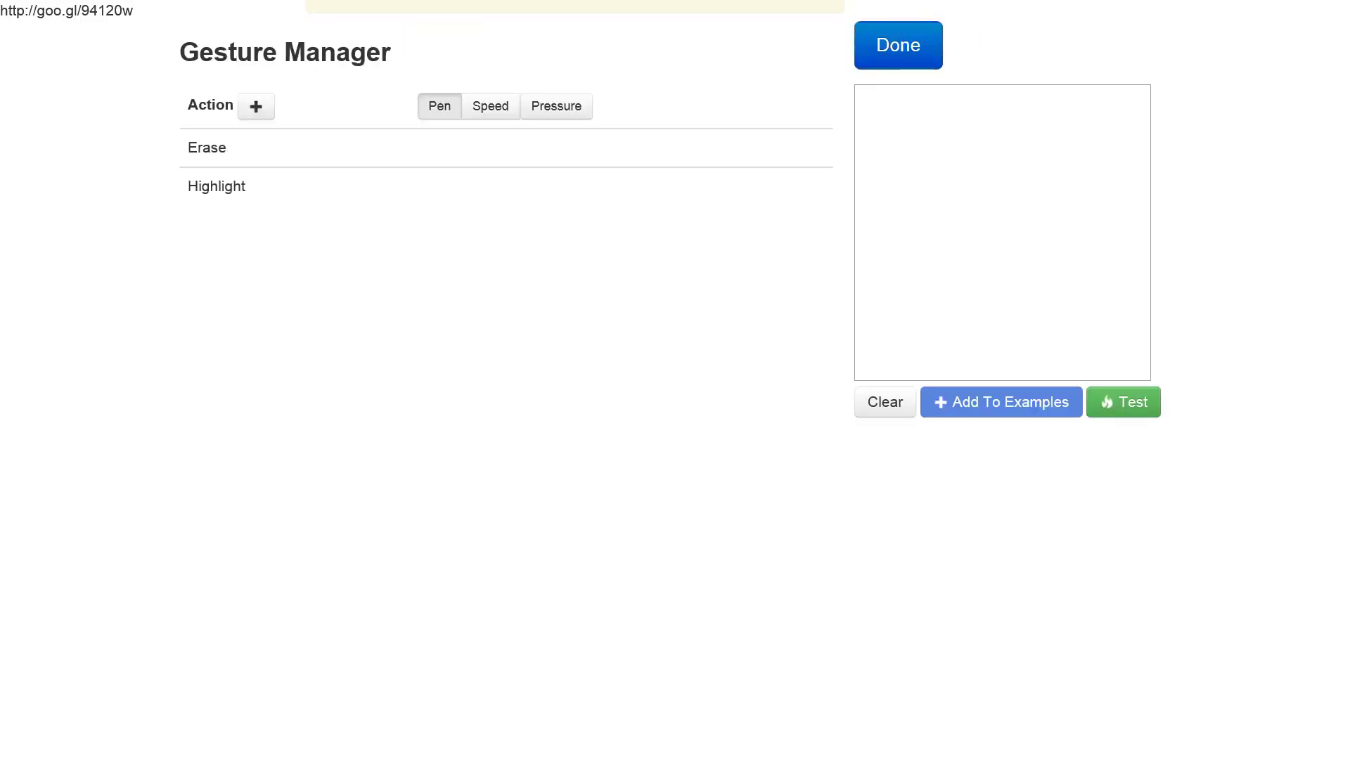
- Add five diagonal slash examples, drawn while holding the one-finger hand posture, to the Erase action
left_click(207, 148)
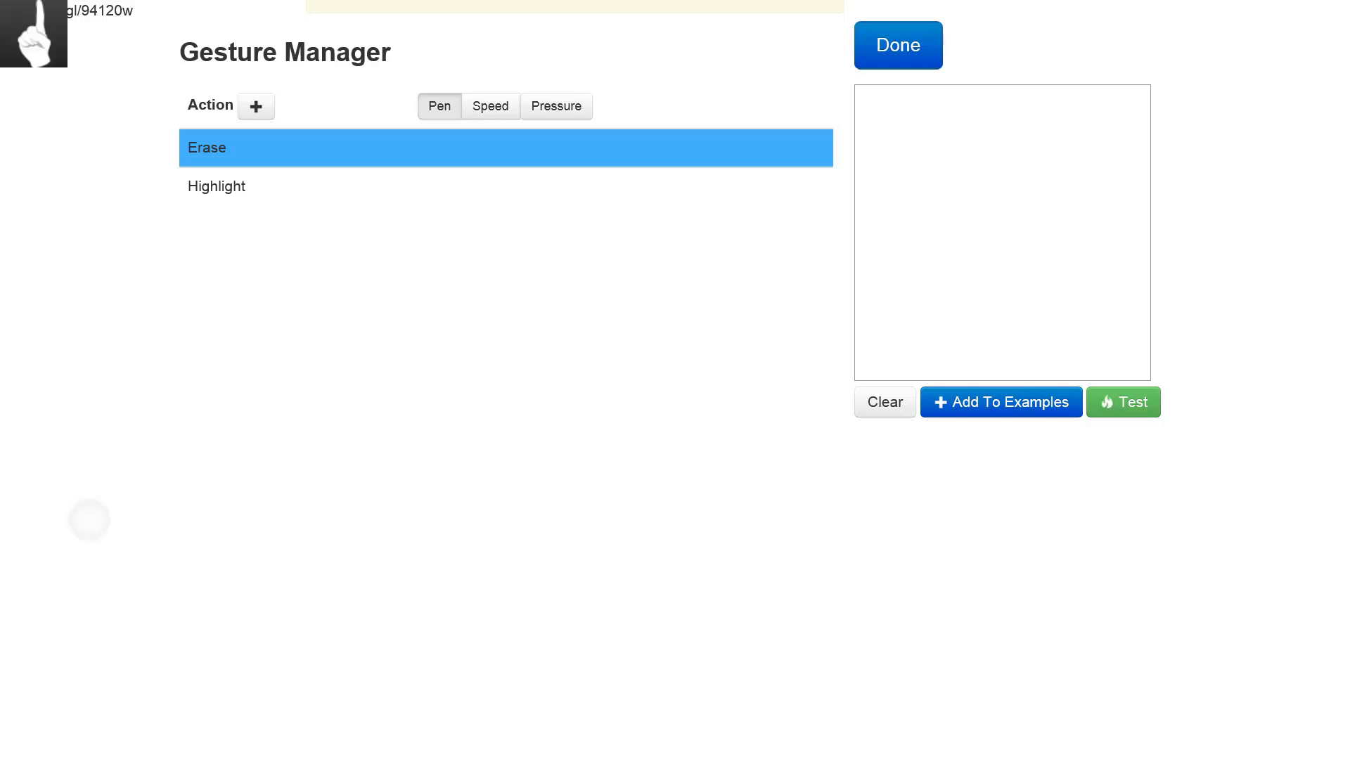
left_click_drag(952, 314, 1048, 192)
left_click(1002, 403)
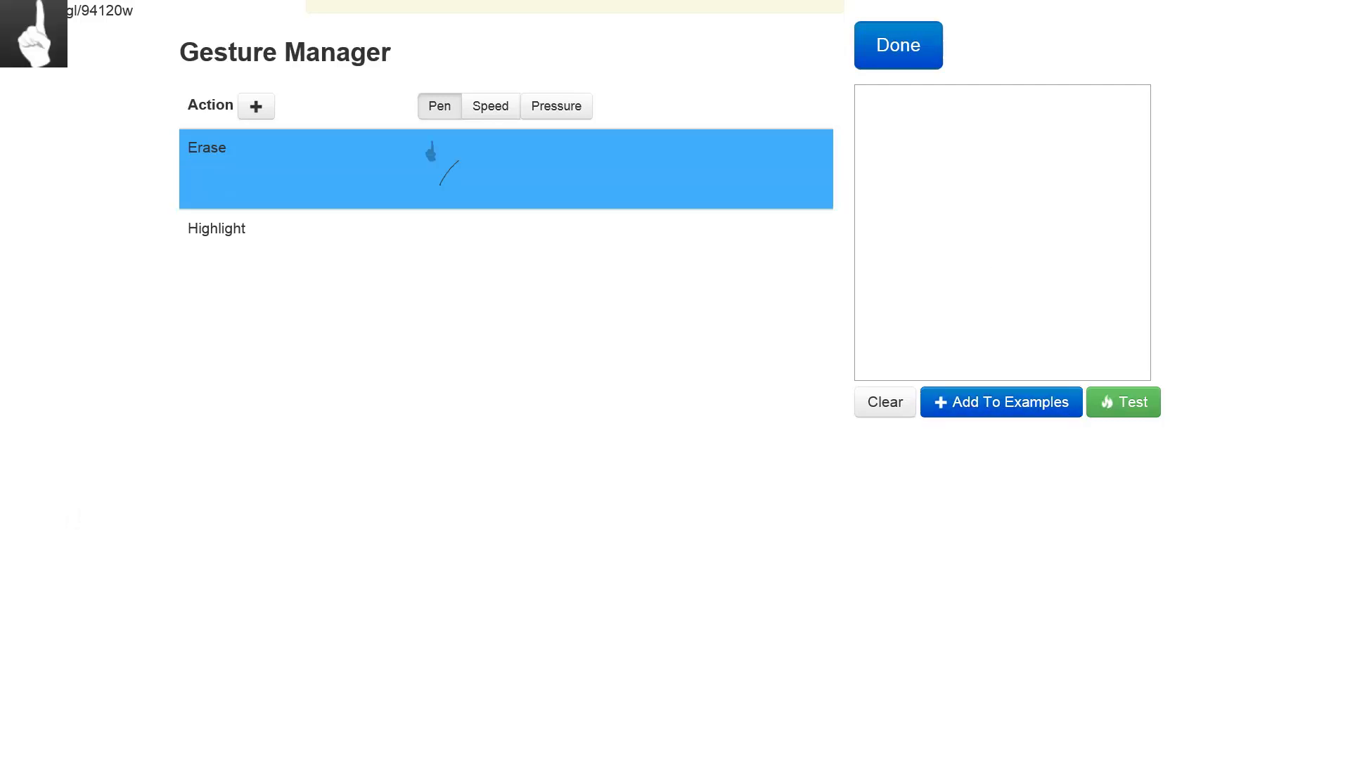
left_click_drag(969, 320, 1048, 199)
left_click(1002, 402)
left_click_drag(965, 301, 1037, 191)
left_click(1001, 402)
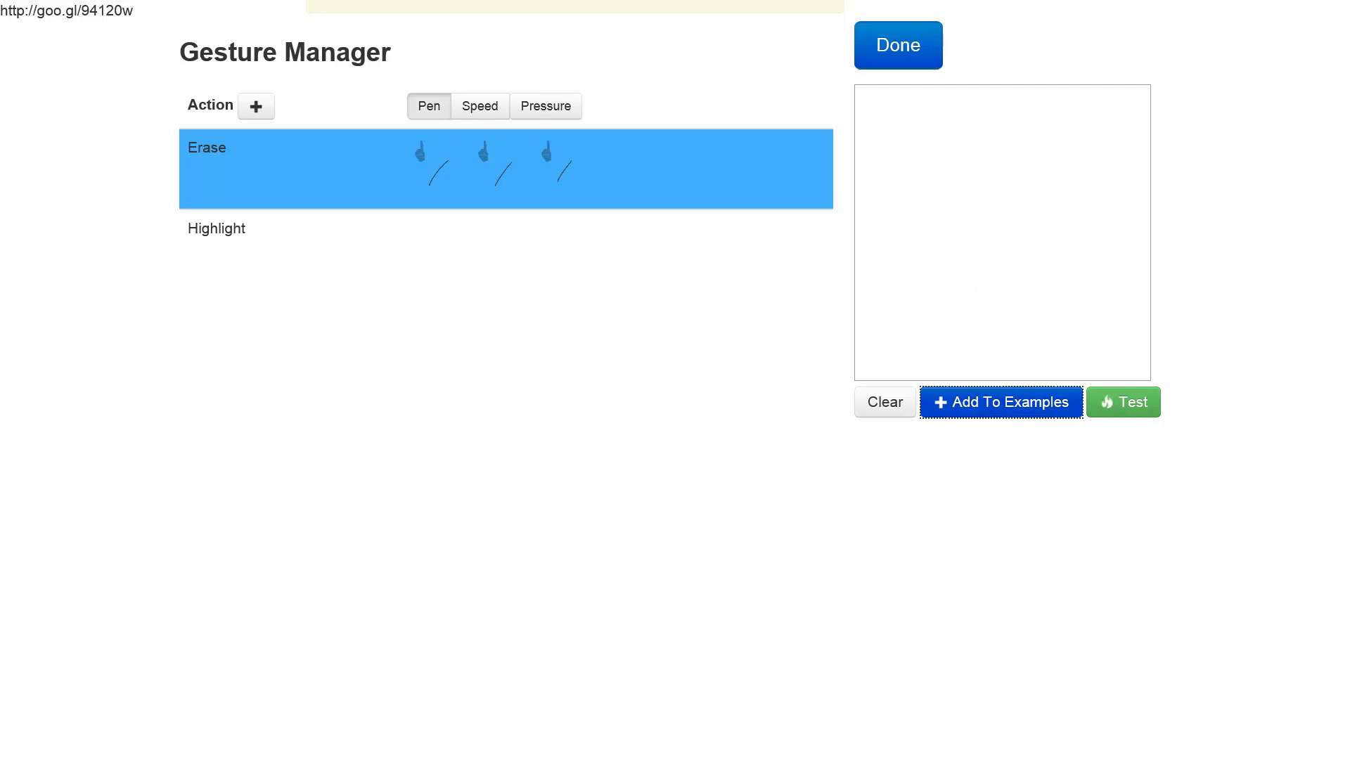
left_click_drag(943, 318, 1040, 197)
left_click(1001, 403)
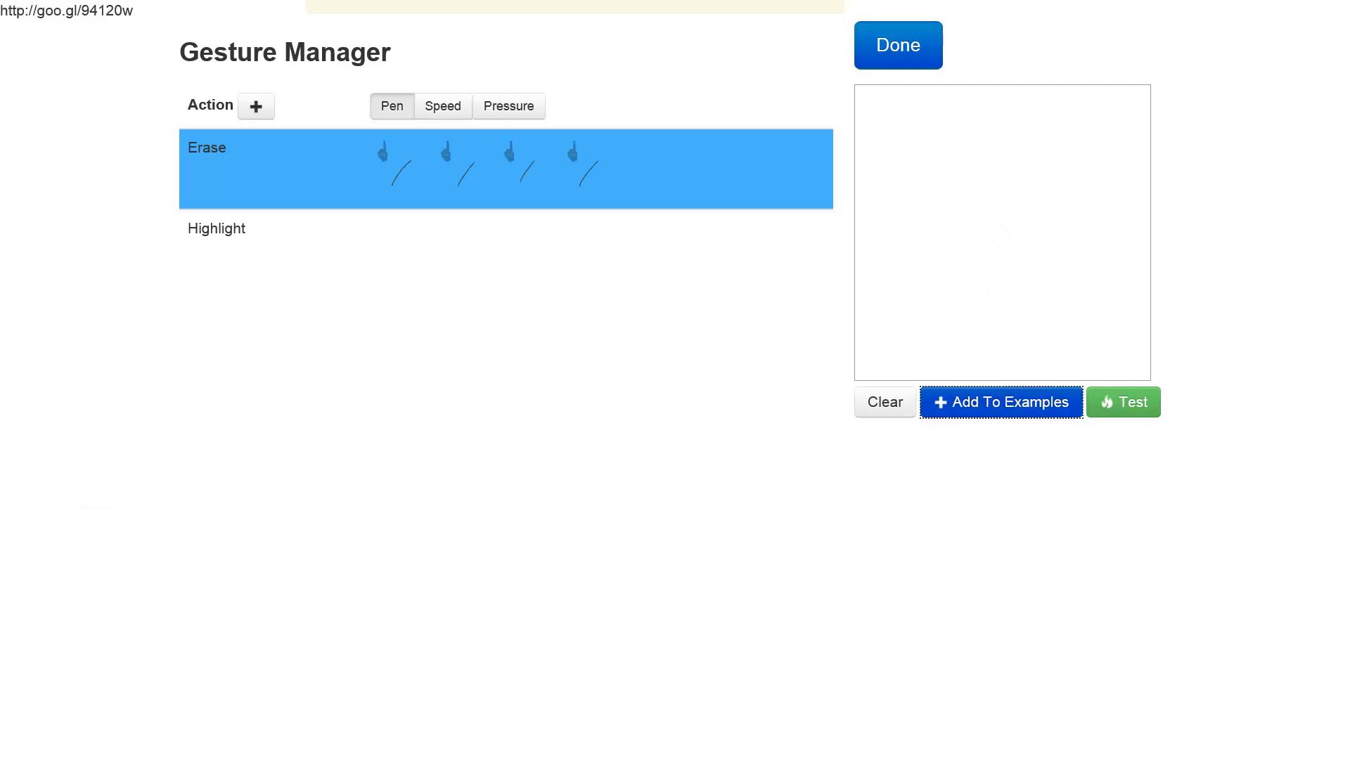
left_click_drag(943, 299, 992, 223)
left_click(1001, 402)
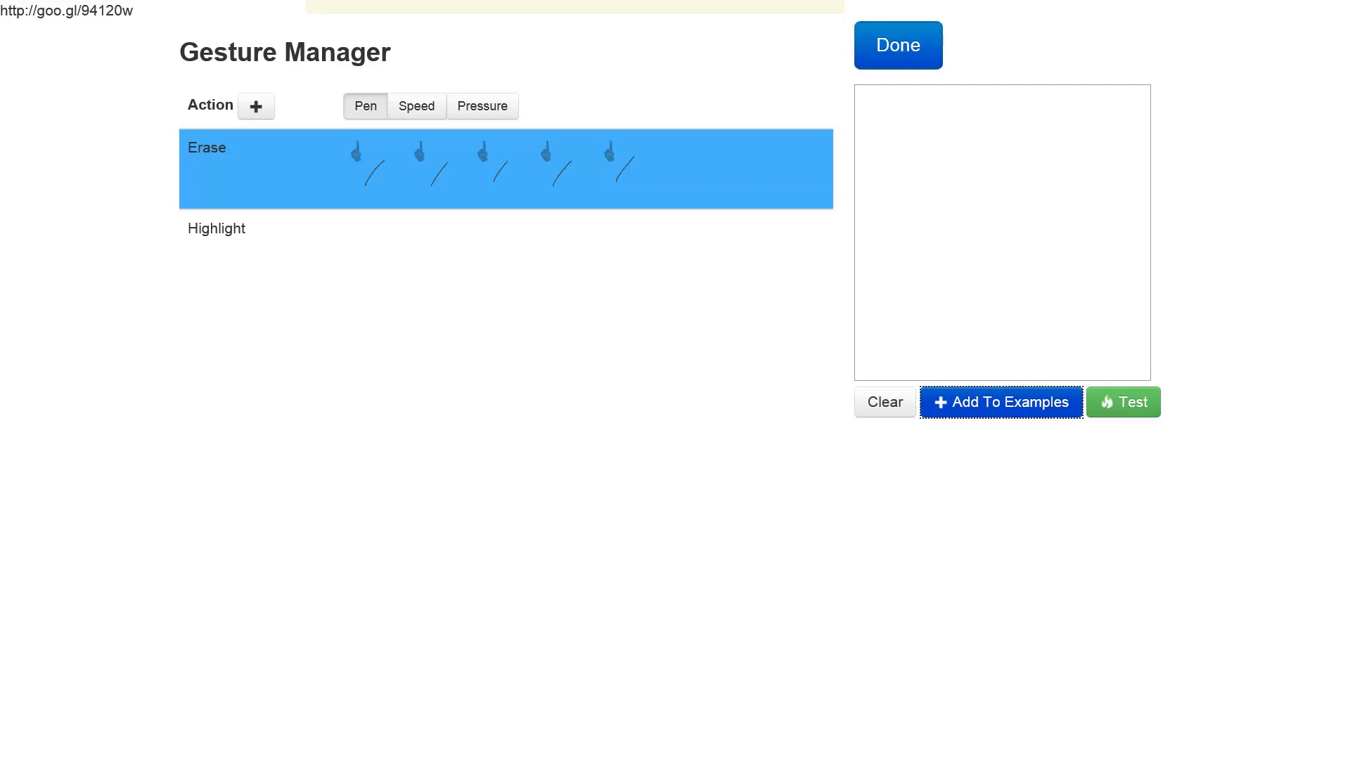
- Add five diagonal slash examples, drawn while holding the two-finger hand posture, to the Highlight action
left_click(216, 229)
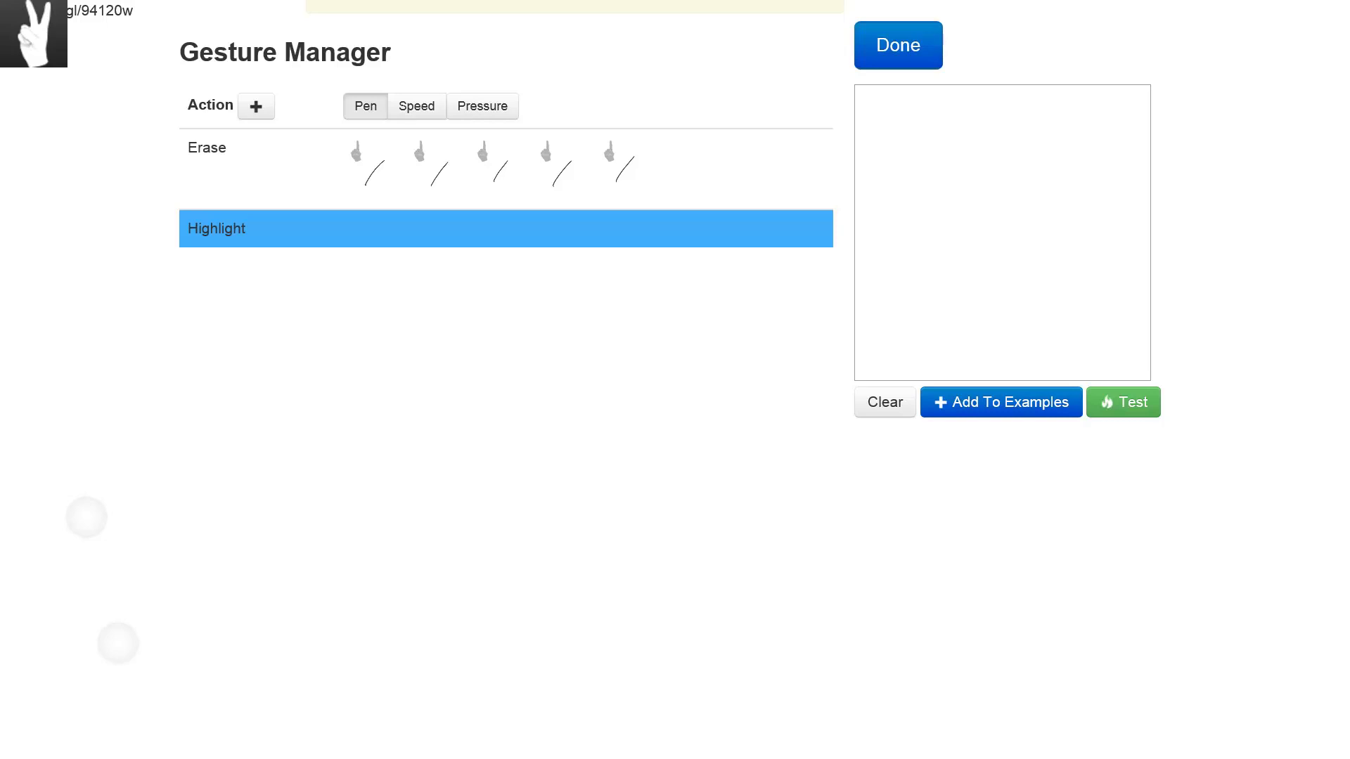
left_click_drag(947, 301, 1033, 183)
left_click(1001, 402)
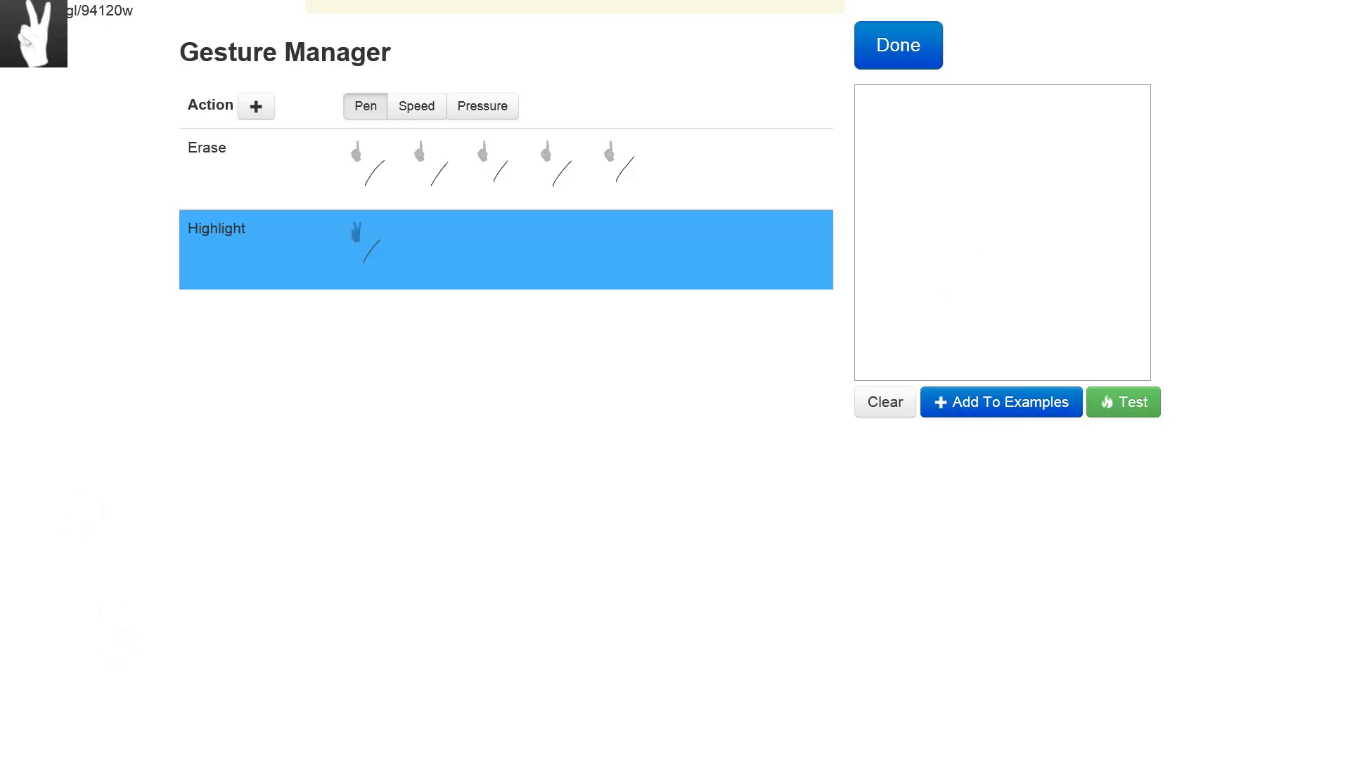
left_click_drag(984, 259, 1057, 160)
left_click(1001, 402)
left_click_drag(968, 282, 1054, 157)
left_click(1001, 402)
left_click_drag(977, 272, 1052, 160)
left_click(1001, 402)
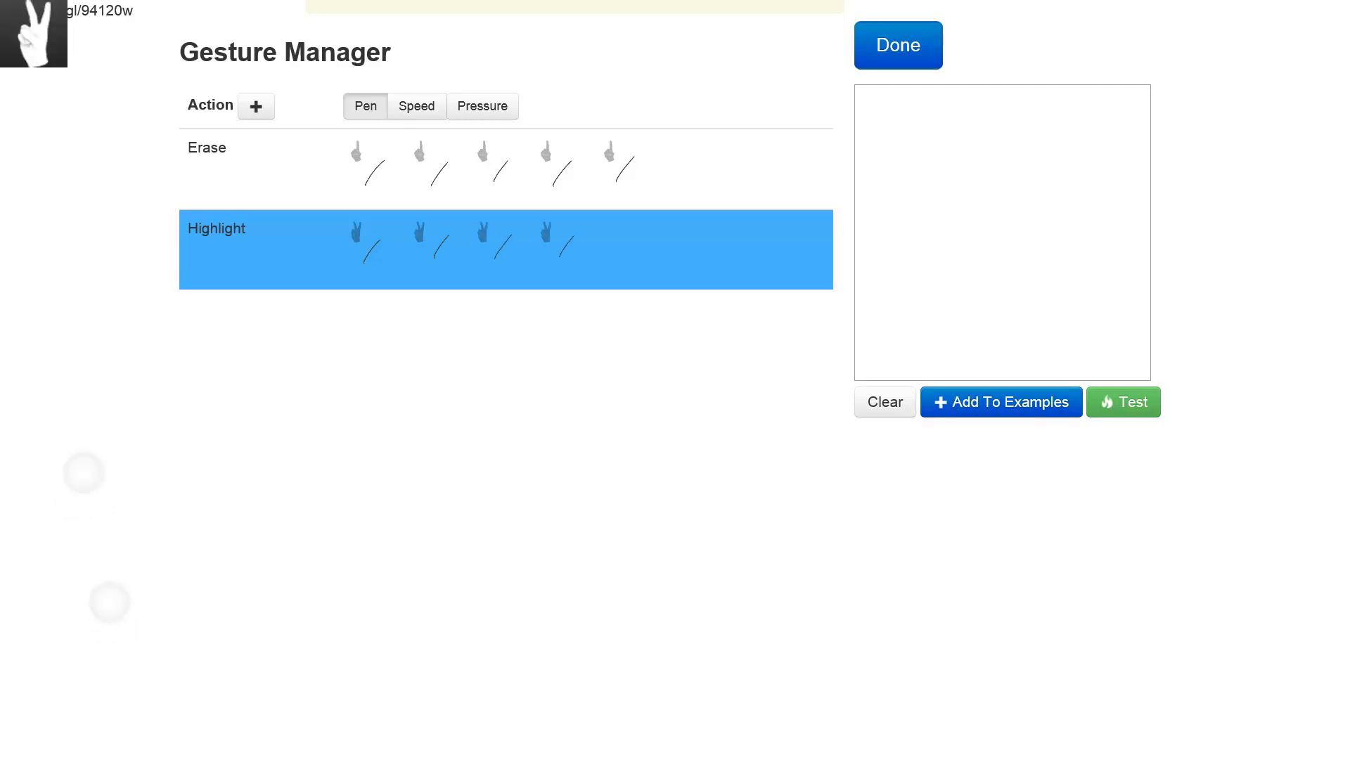
left_click_drag(982, 257, 1057, 142)
left_click(1001, 402)
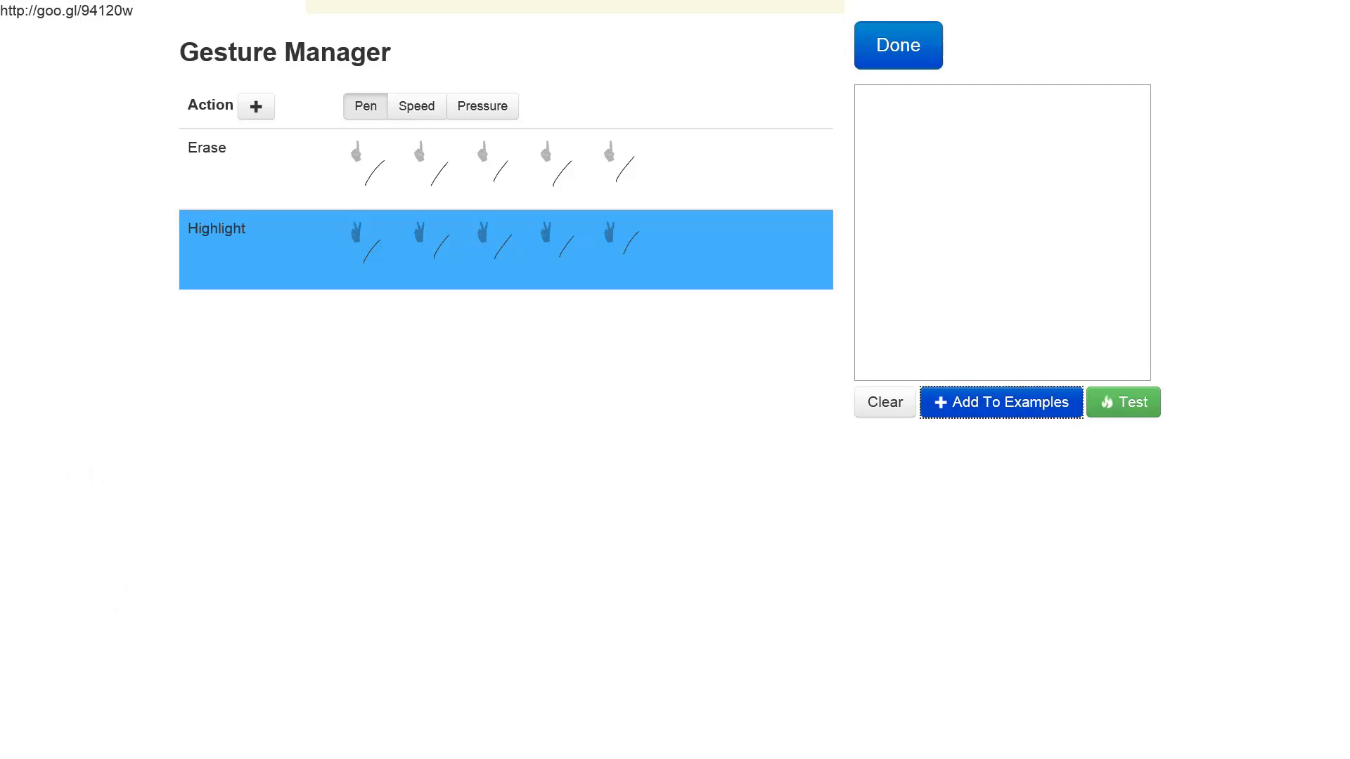
- Draw a diagonal slash on the gesture canvas with the one-finger posture held and test its recognition
left_click(96, 522)
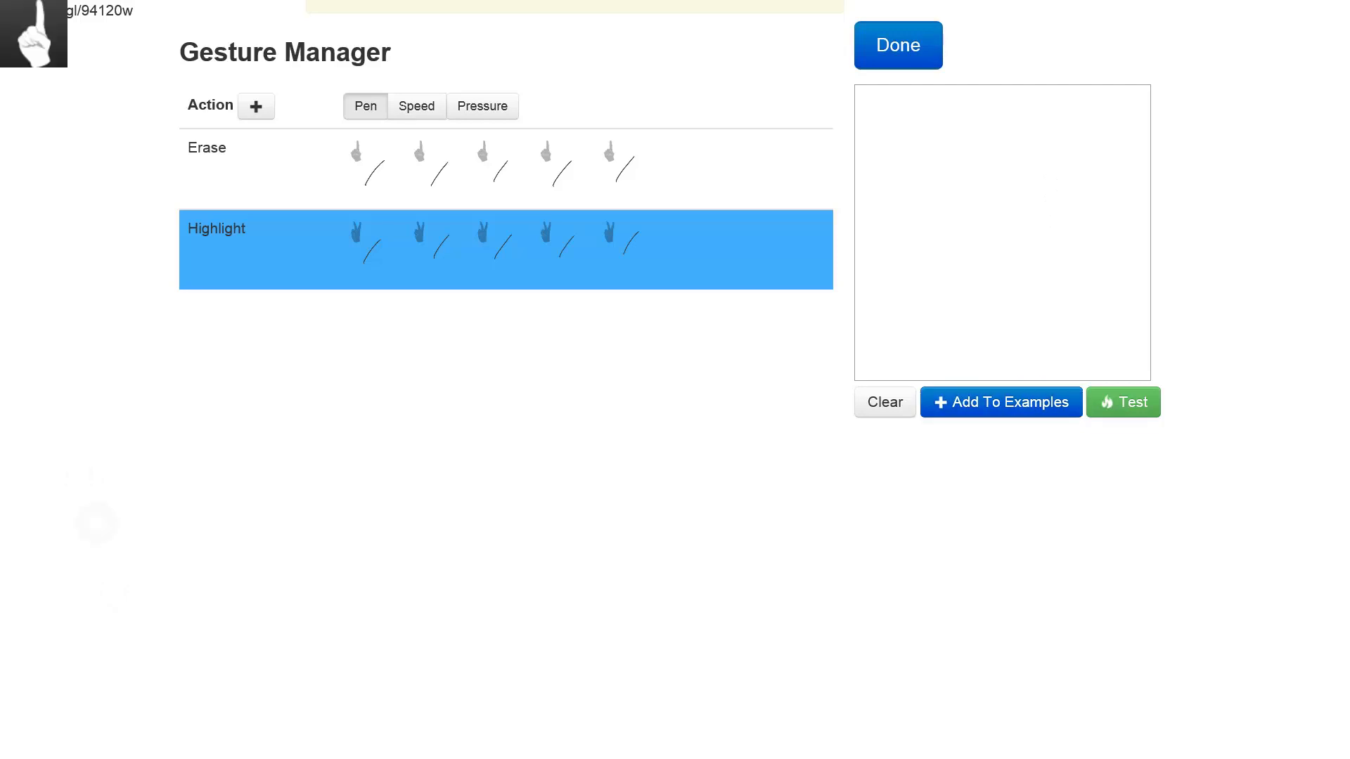
left_click_drag(955, 296, 1051, 153)
left_click(1123, 403)
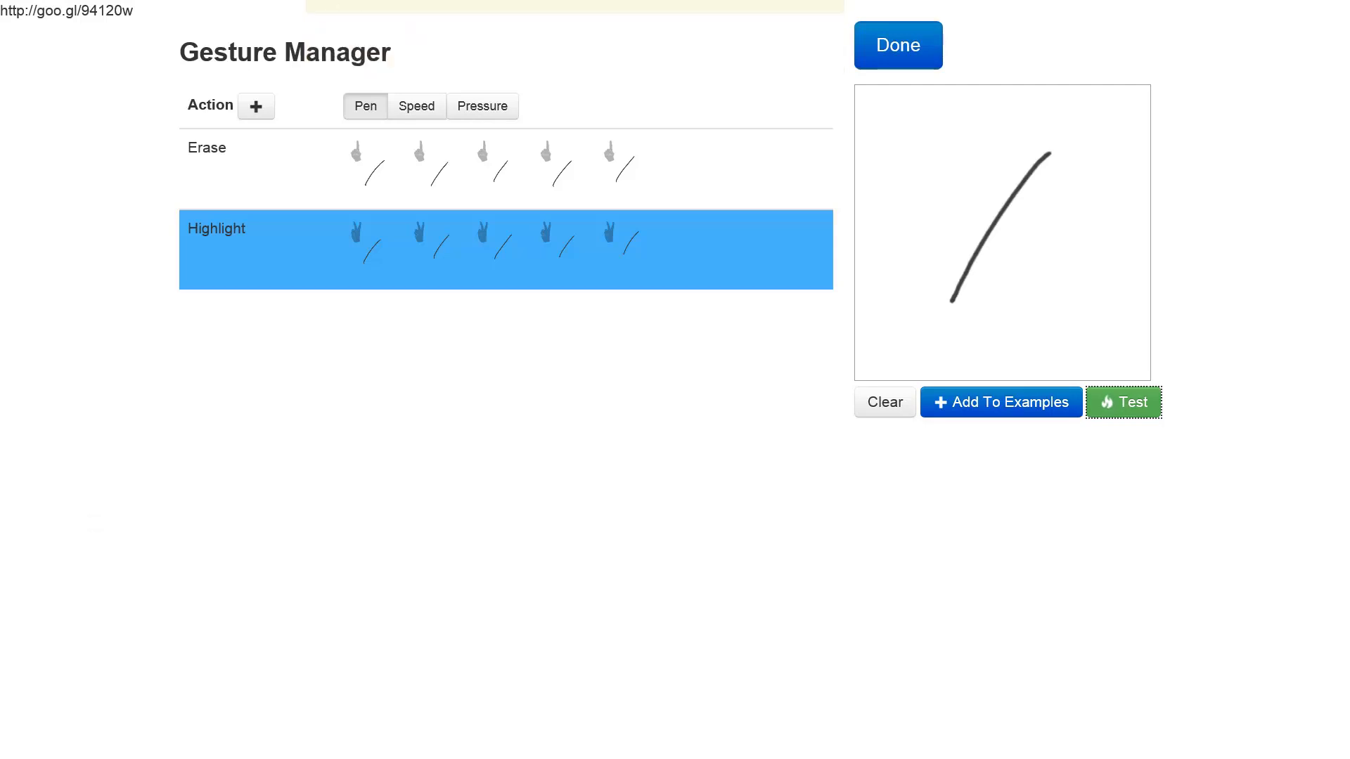
- Clear the gesture canvas, draw a diagonal slash with the two-finger posture held and test its recognition
left_click(886, 402)
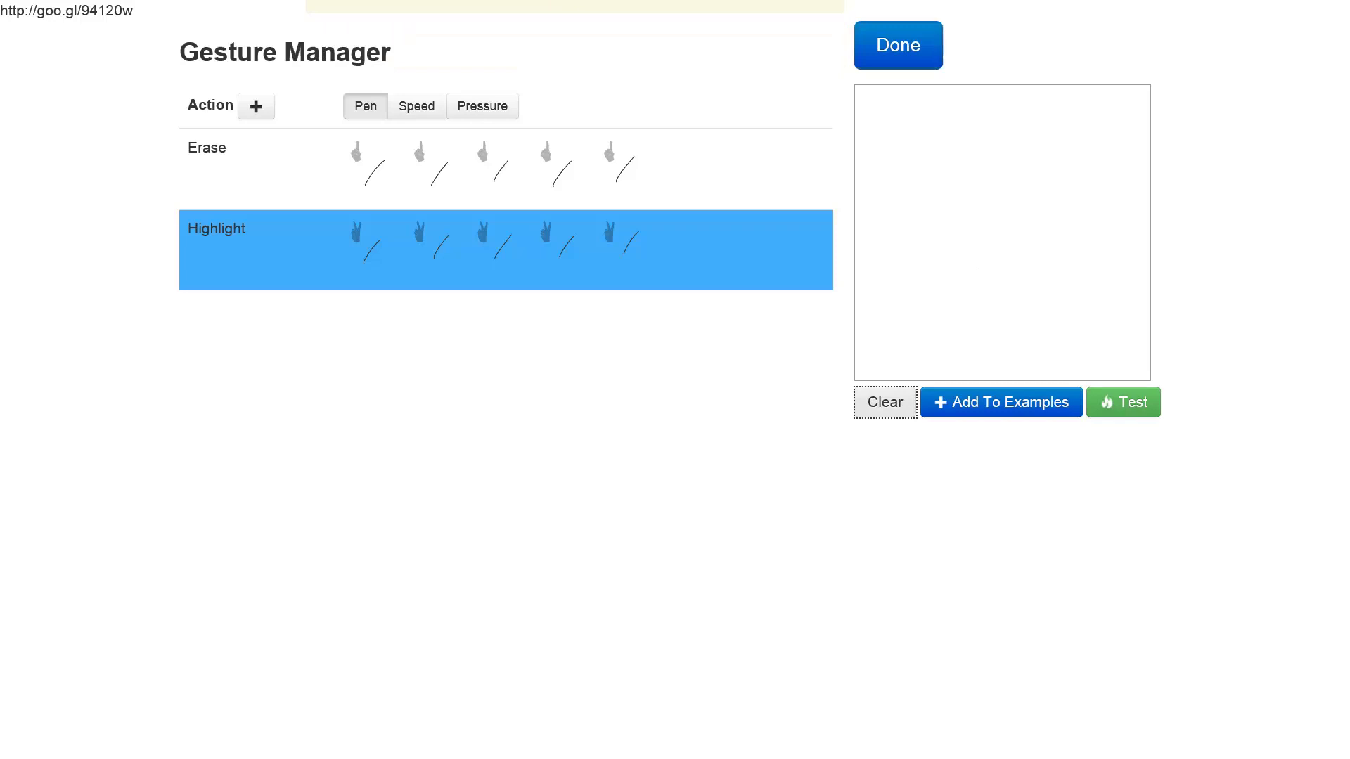
left_click(67, 449)
left_click_drag(947, 323, 1042, 179)
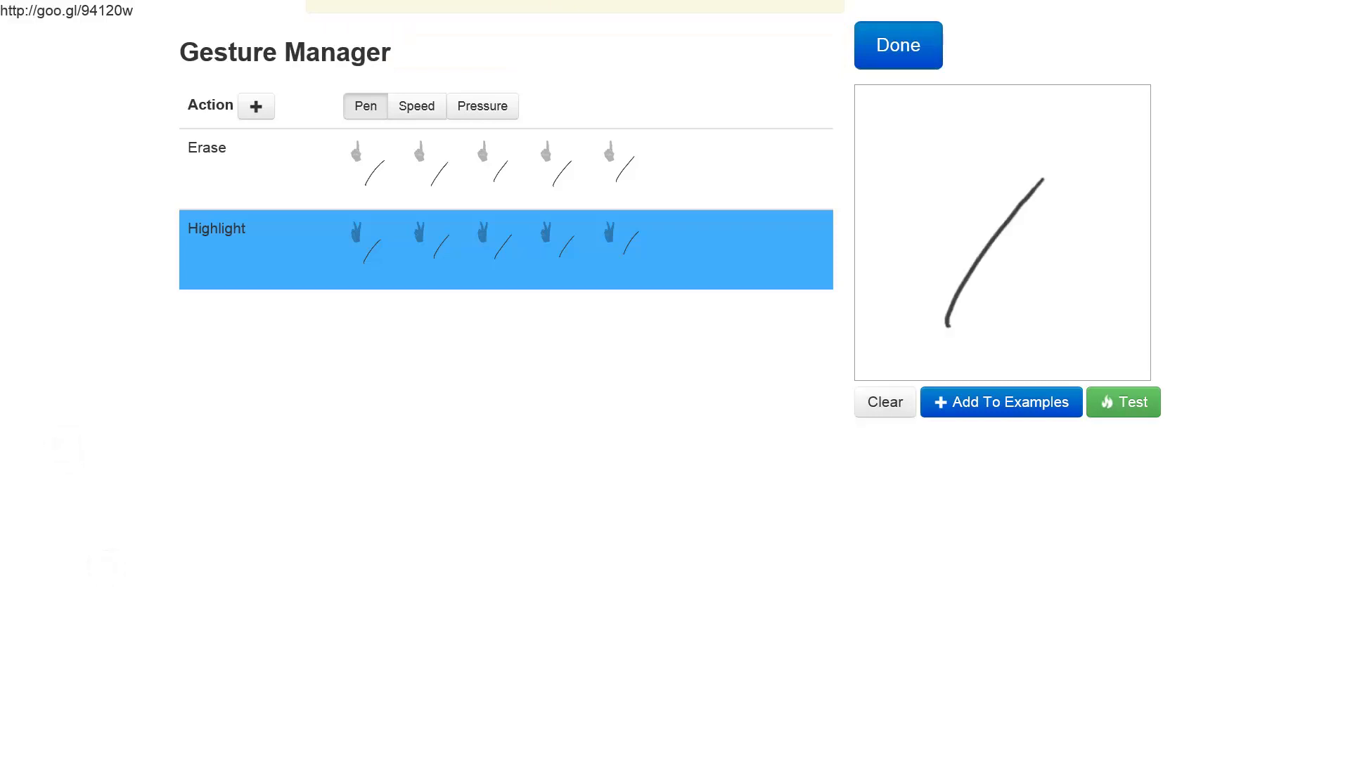
left_click(1124, 402)
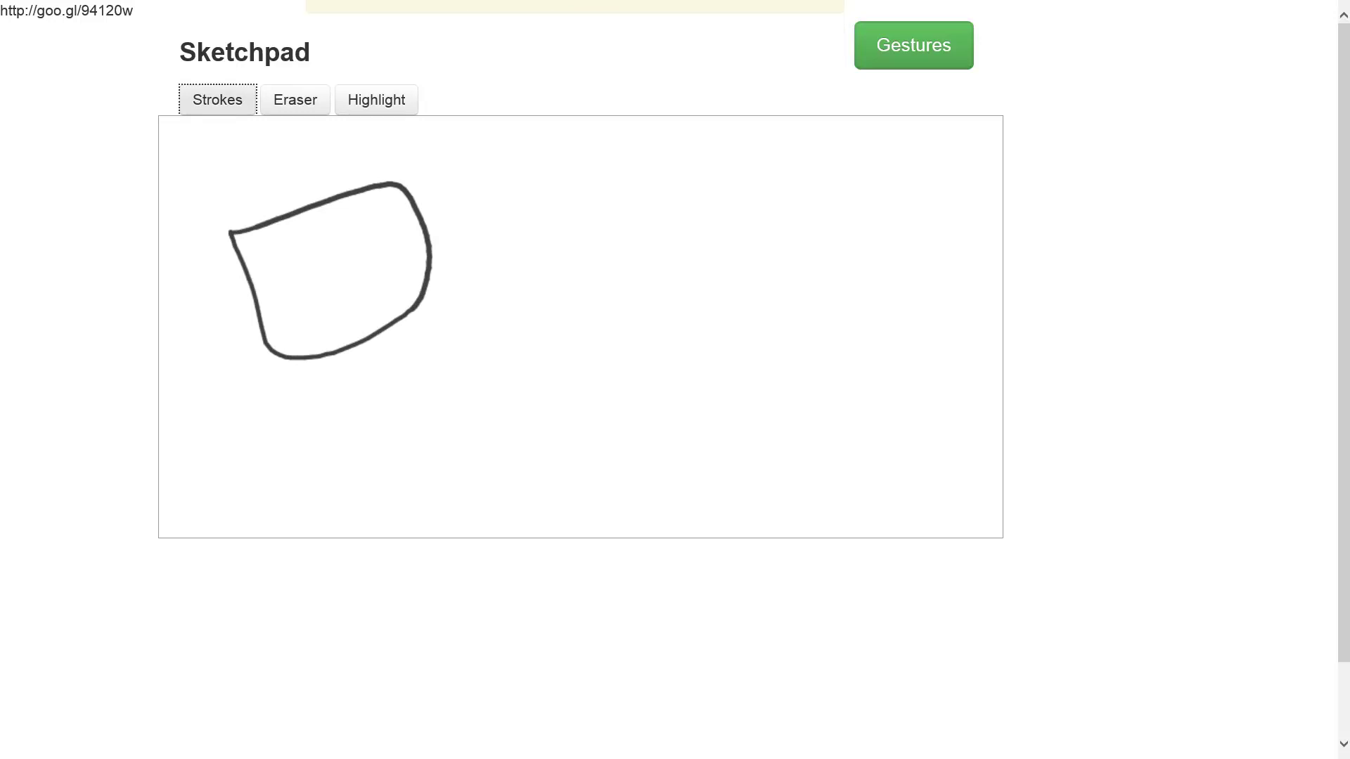
- Draw a slash without any hand posture across the outline's upper corner on the sketchpad and sketch a second outline beside it
left_click_drag(371, 266, 426, 171)
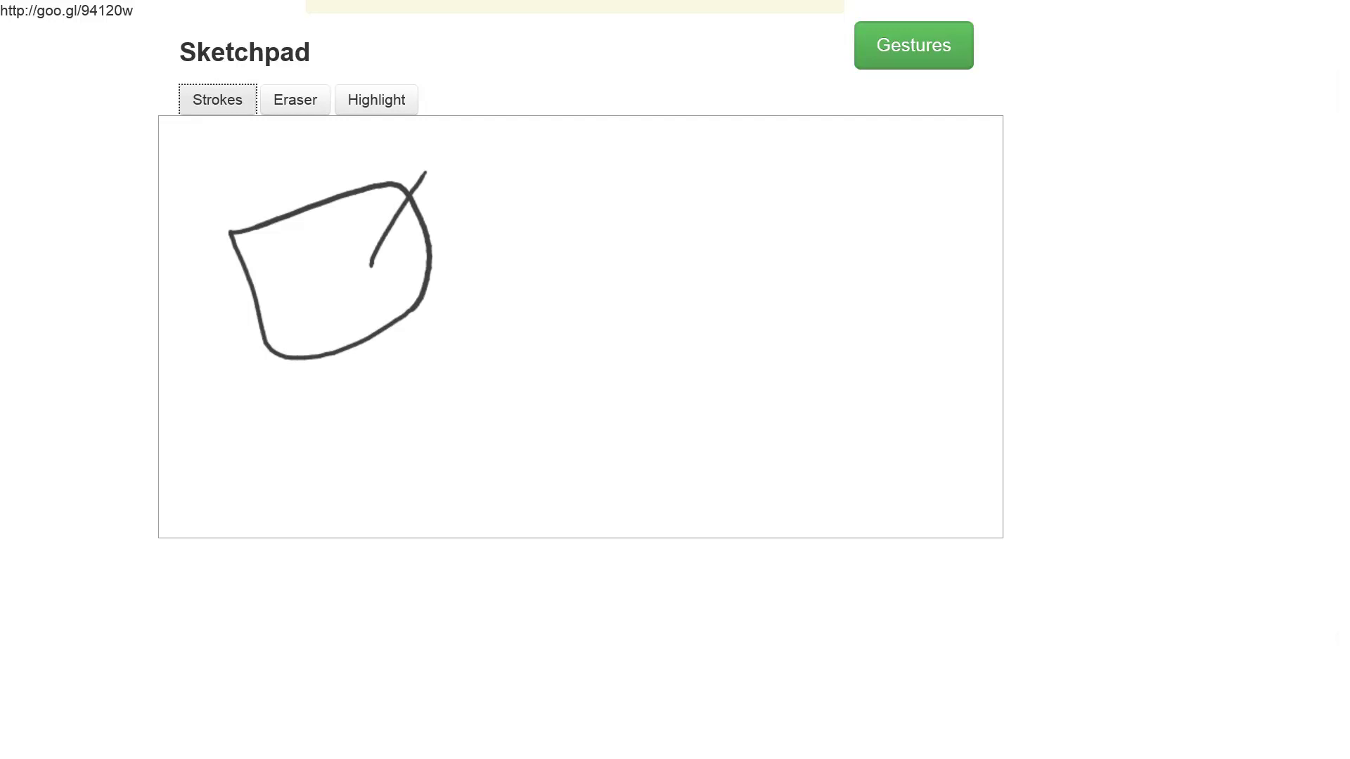
mouse_move(546, 230)
left_mouse_down()
mouse_move(715, 200)
mouse_move(568, 222)
left_mouse_up()
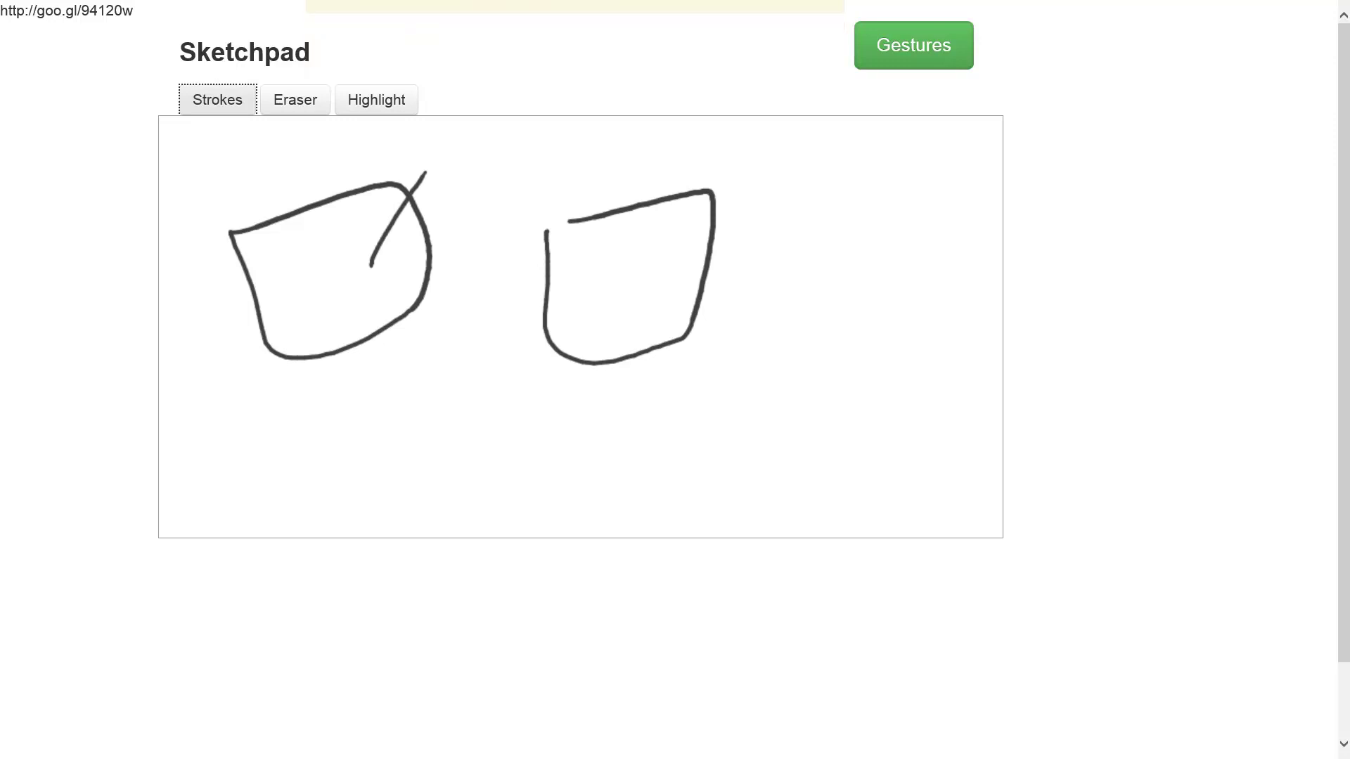
- Erase the second outline by slashing across its upper edge while holding the one-finger posture
left_click(76, 593)
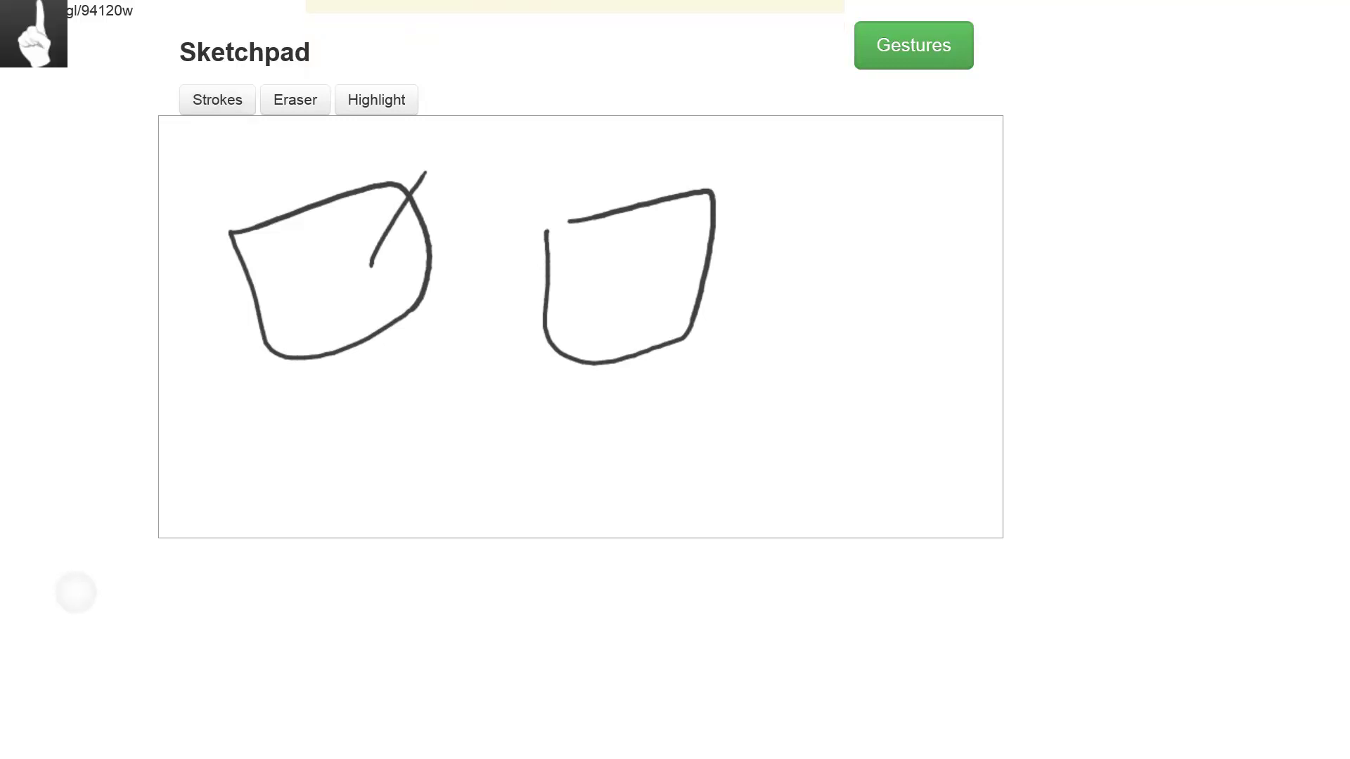
left_click_drag(635, 257, 696, 154)
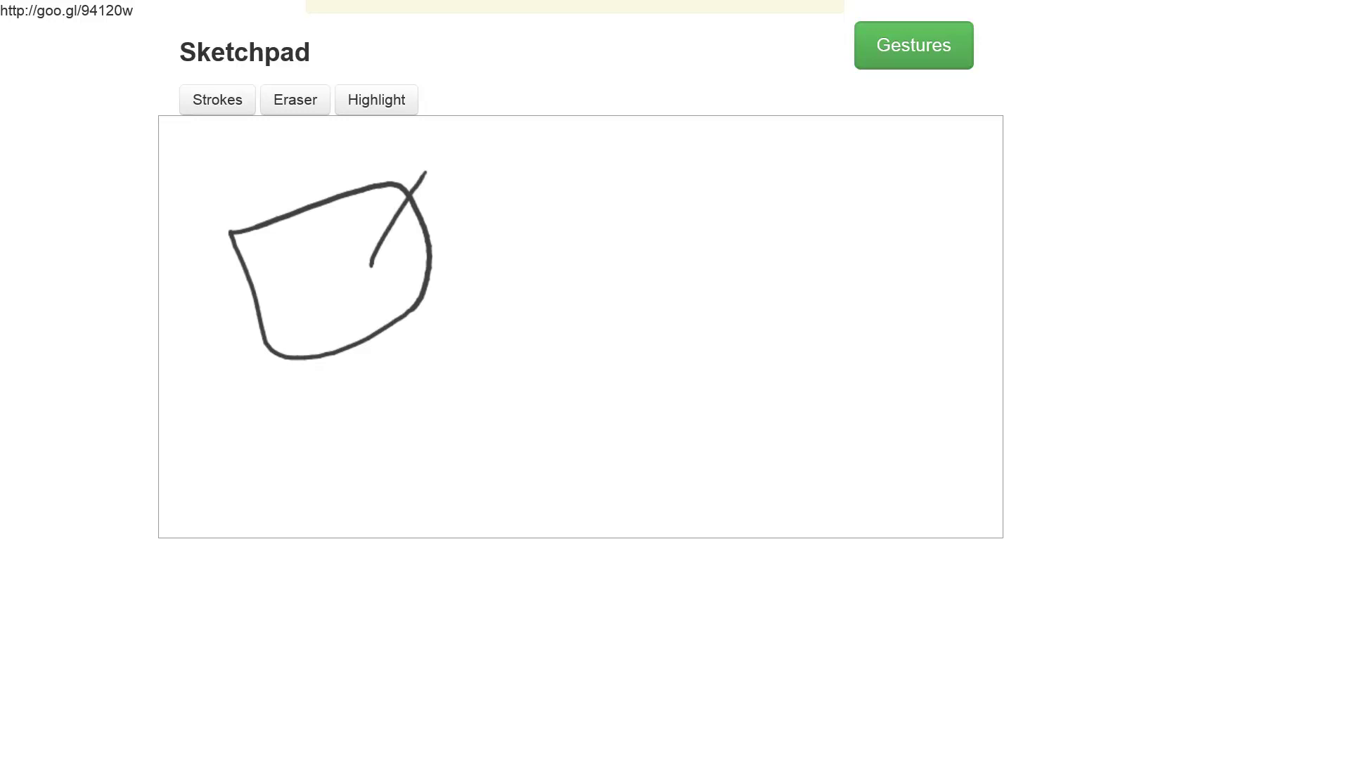
- Create a new custom action in the Gesture Manager whose content is a hand-drawn three-dimensional cube
left_click(914, 45)
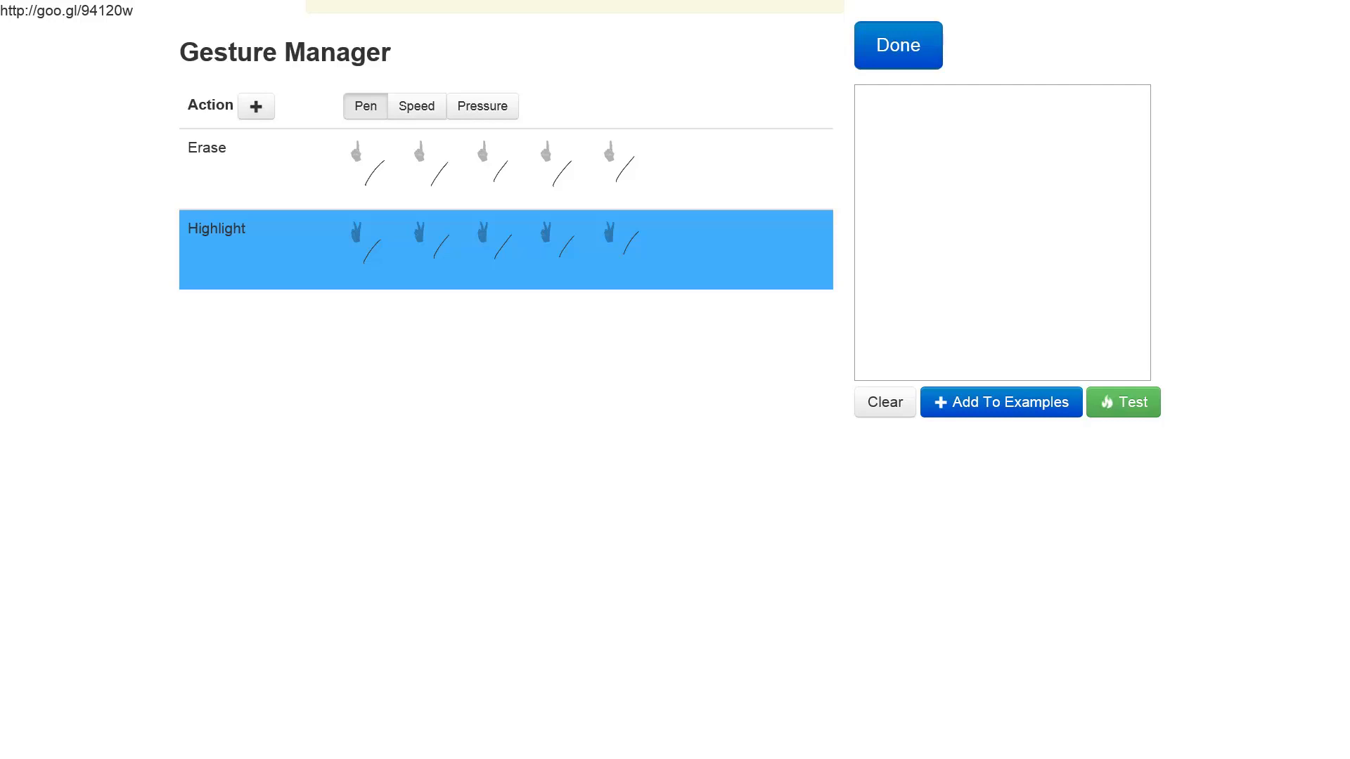
left_click(256, 106)
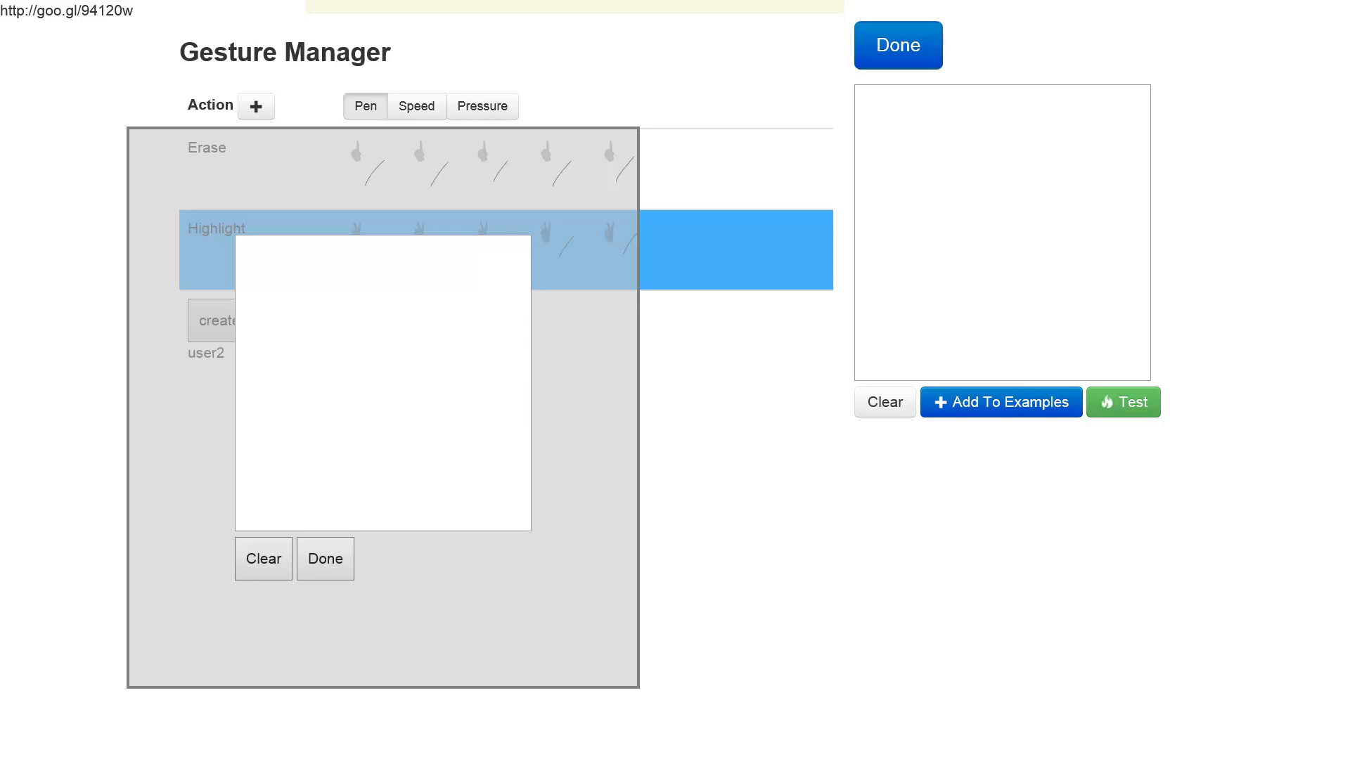
mouse_move(281, 314)
left_mouse_down()
mouse_move(329, 481)
mouse_move(446, 480)
mouse_move(430, 334)
mouse_move(291, 328)
mouse_move(371, 256)
left_mouse_up()
left_click_drag(430, 327, 479, 267)
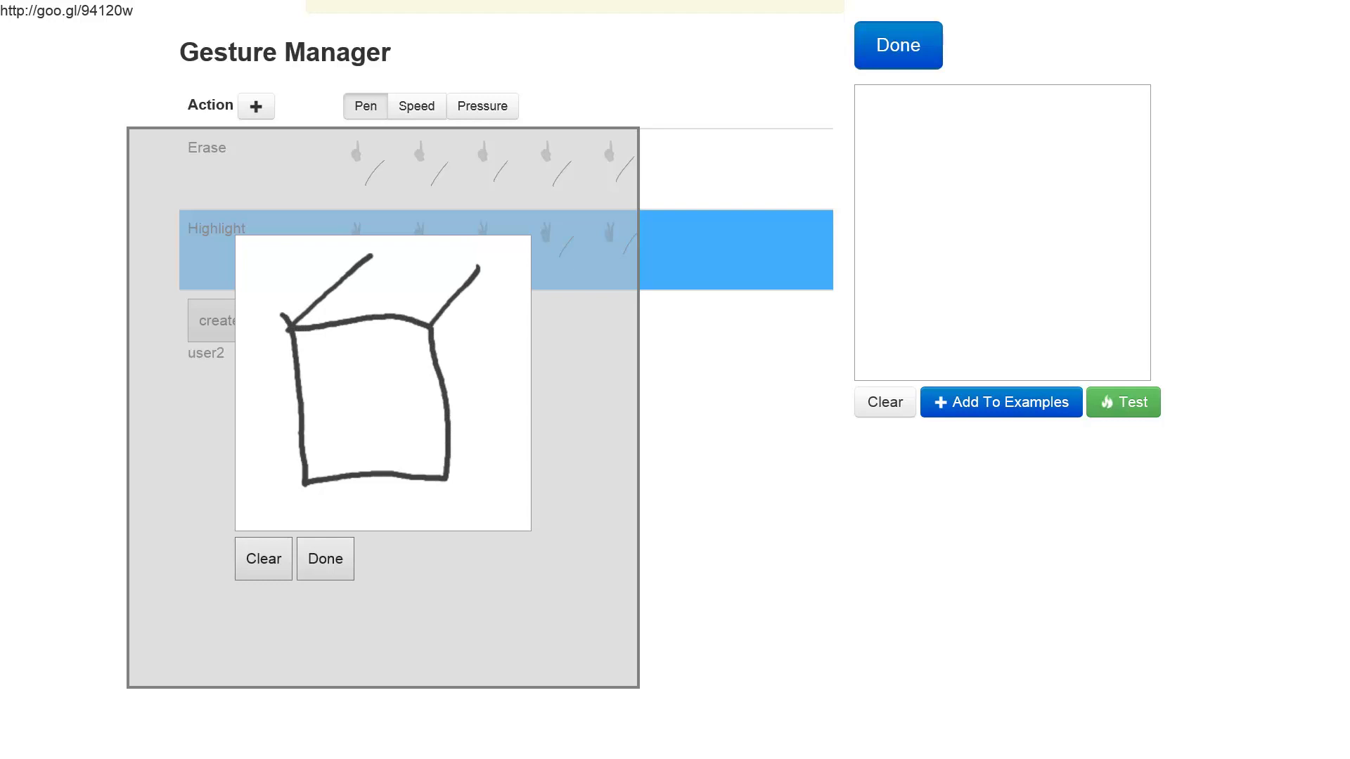
mouse_move(377, 261)
left_mouse_down()
mouse_move(490, 241)
mouse_move(479, 267)
mouse_move(502, 420)
left_mouse_up()
left_click_drag(450, 479, 502, 415)
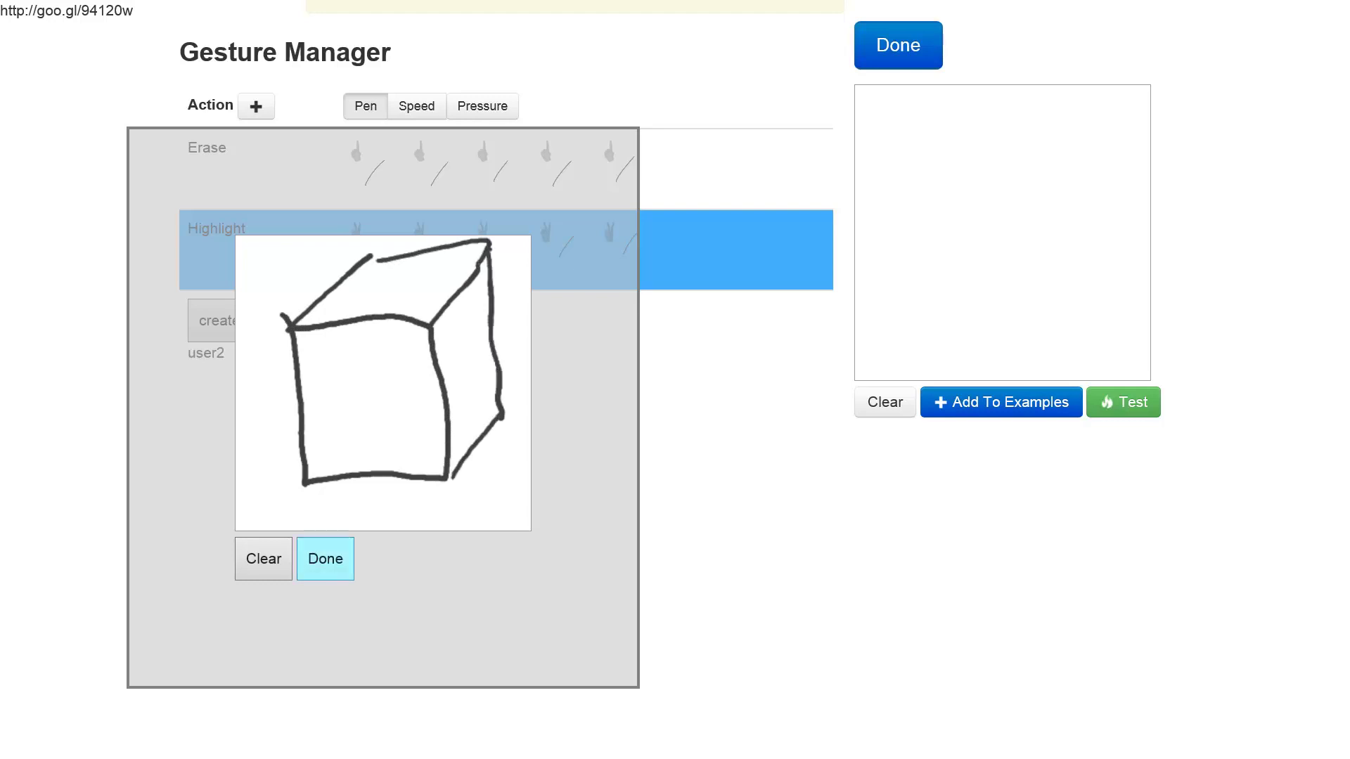
left_click(325, 559)
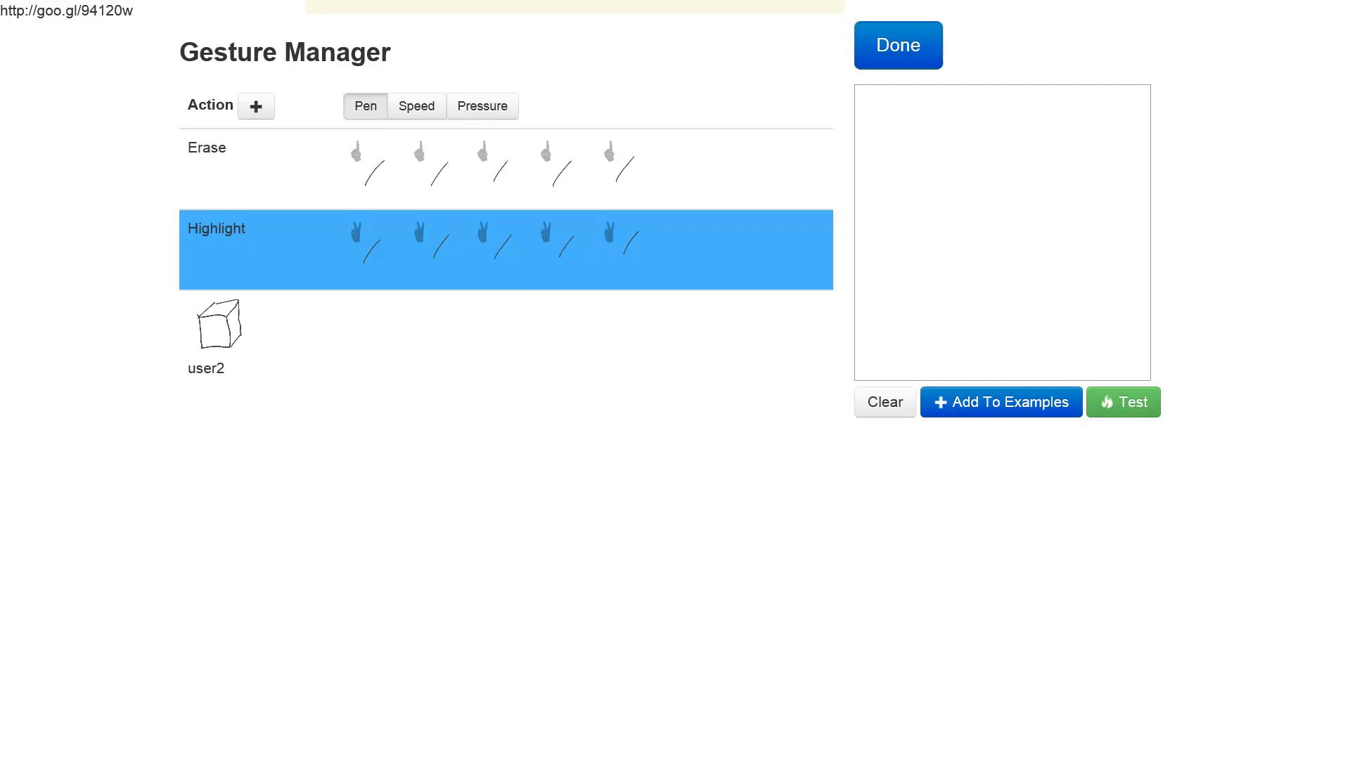
- Add four box-outline examples with the one-finger posture to the new cube action and test a further box outline
left_click(493, 339)
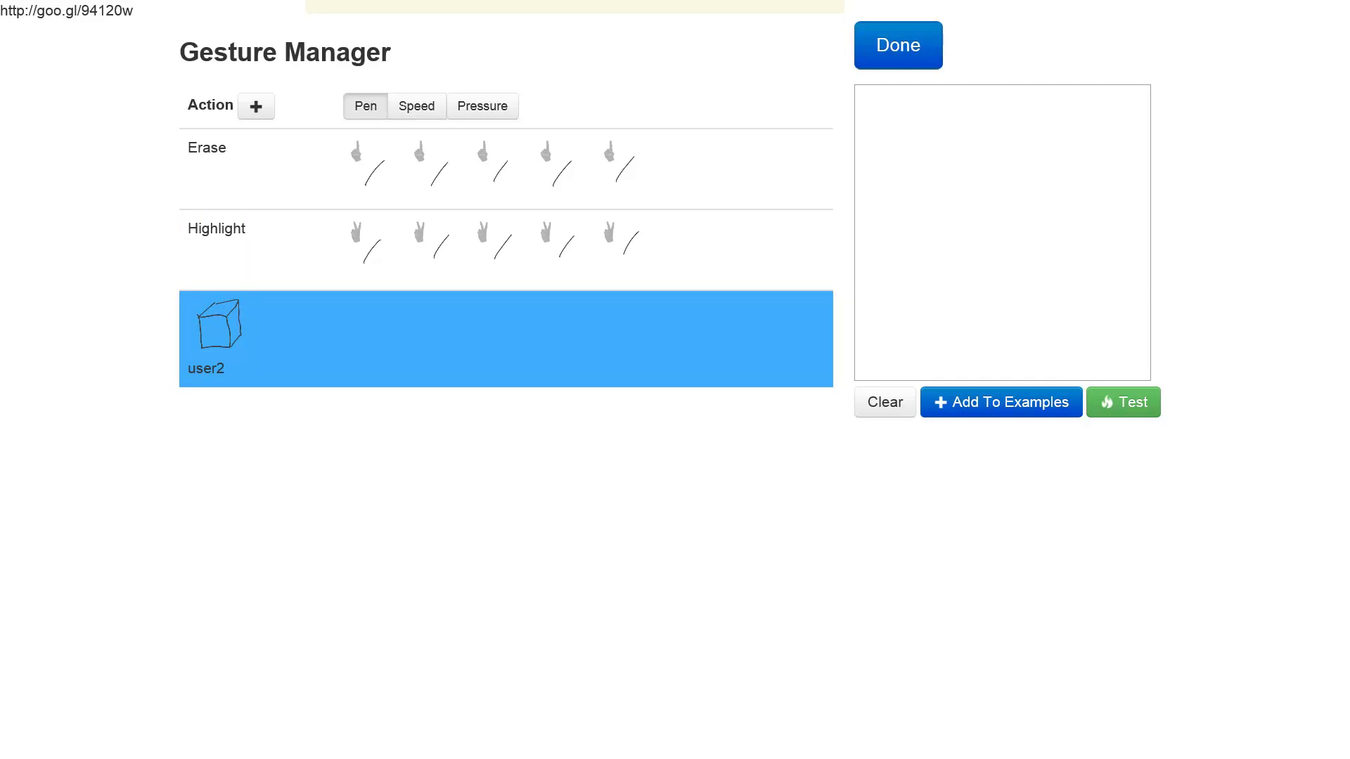
mouse_move(948, 176)
left_mouse_down()
mouse_move(1046, 205)
mouse_move(960, 167)
left_mouse_up()
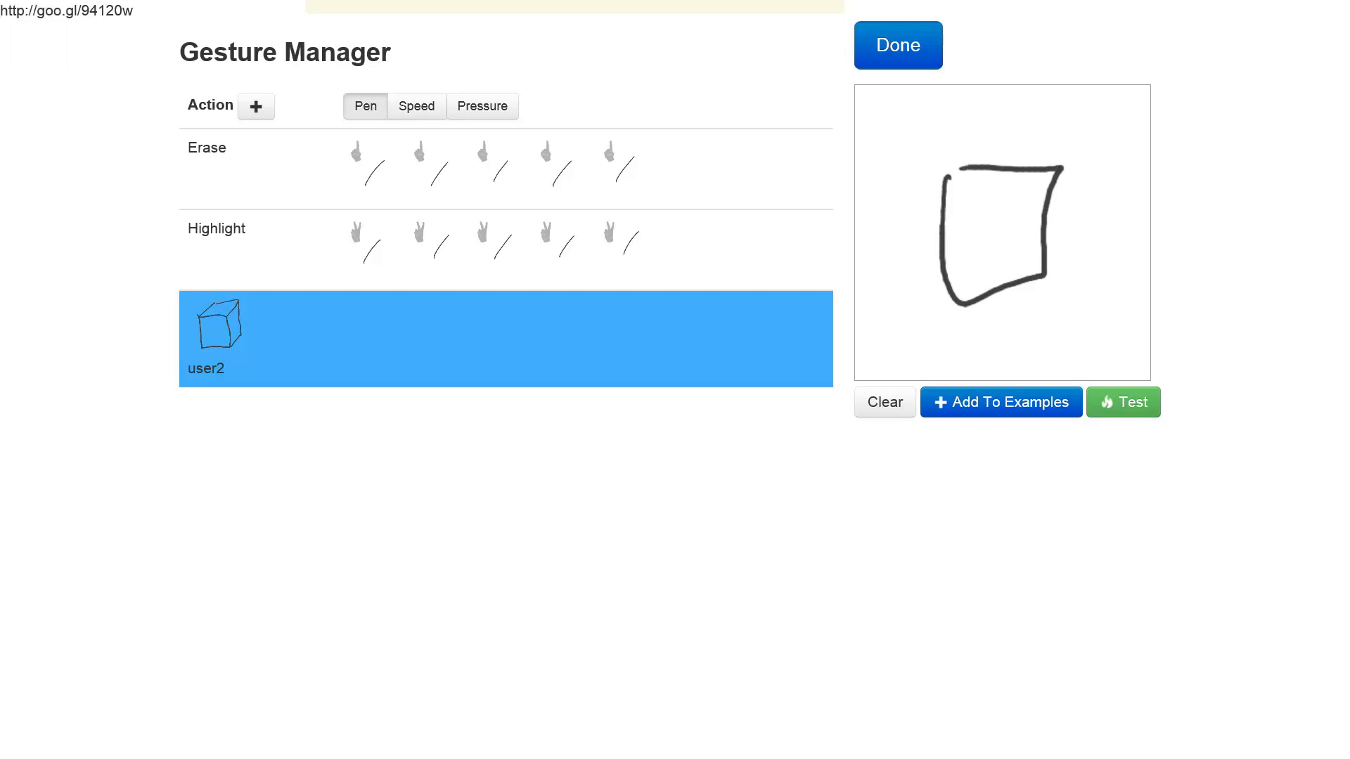
left_click(1001, 402)
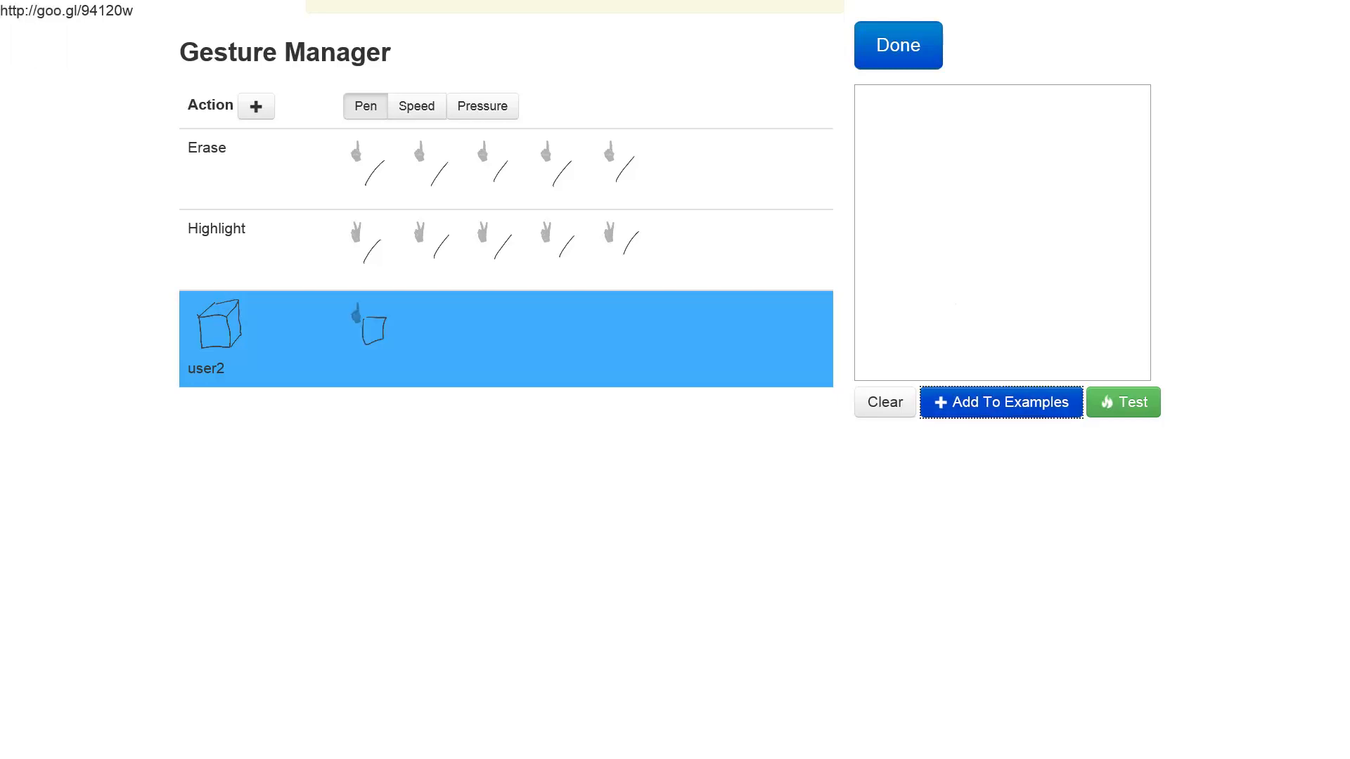
mouse_move(944, 176)
left_mouse_down()
mouse_move(953, 293)
mouse_move(1062, 160)
mouse_move(946, 175)
mouse_move(1079, 181)
mouse_move(960, 146)
mouse_move(960, 264)
mouse_move(1080, 163)
mouse_move(943, 160)
mouse_move(1085, 196)
mouse_move(949, 156)
left_mouse_up()
left_click(1001, 402)
left_click(957, 154)
left_click(1002, 403)
left_click(1002, 402)
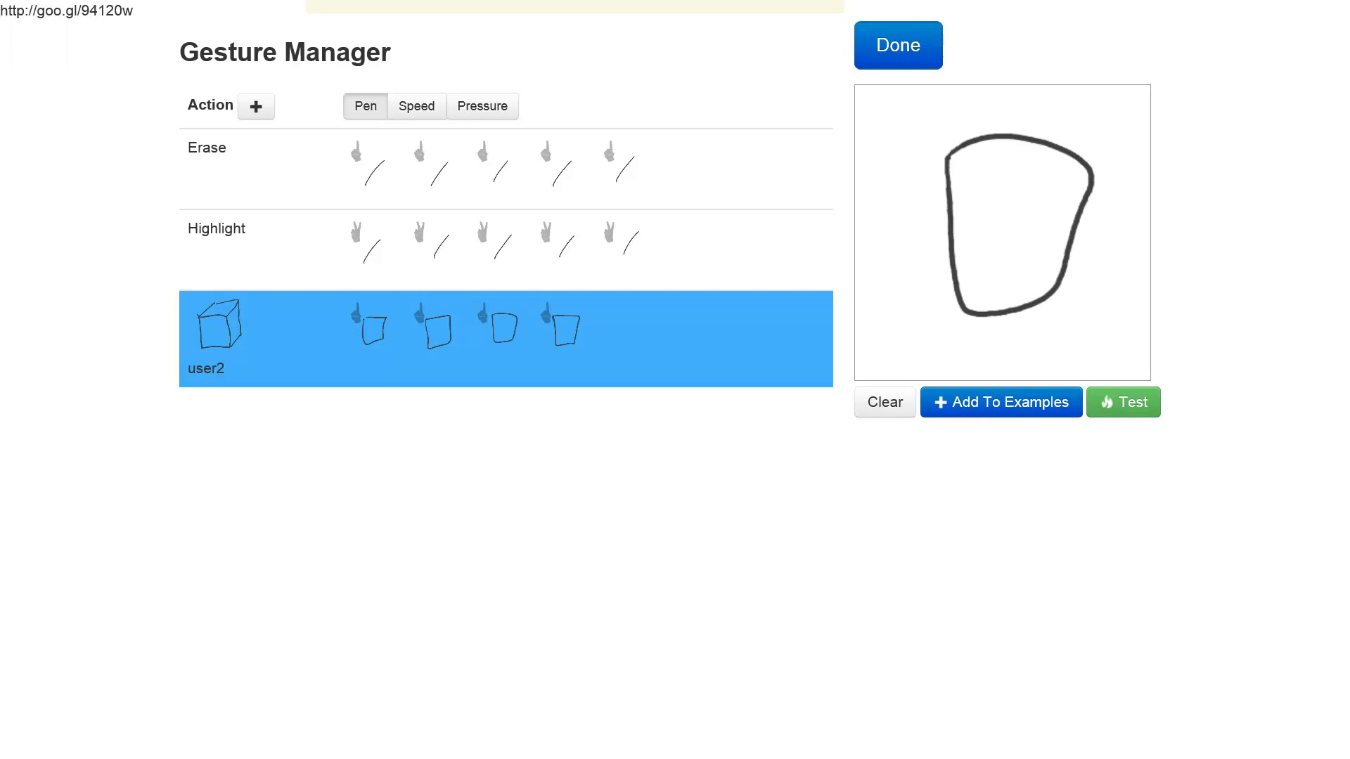
left_click(1123, 402)
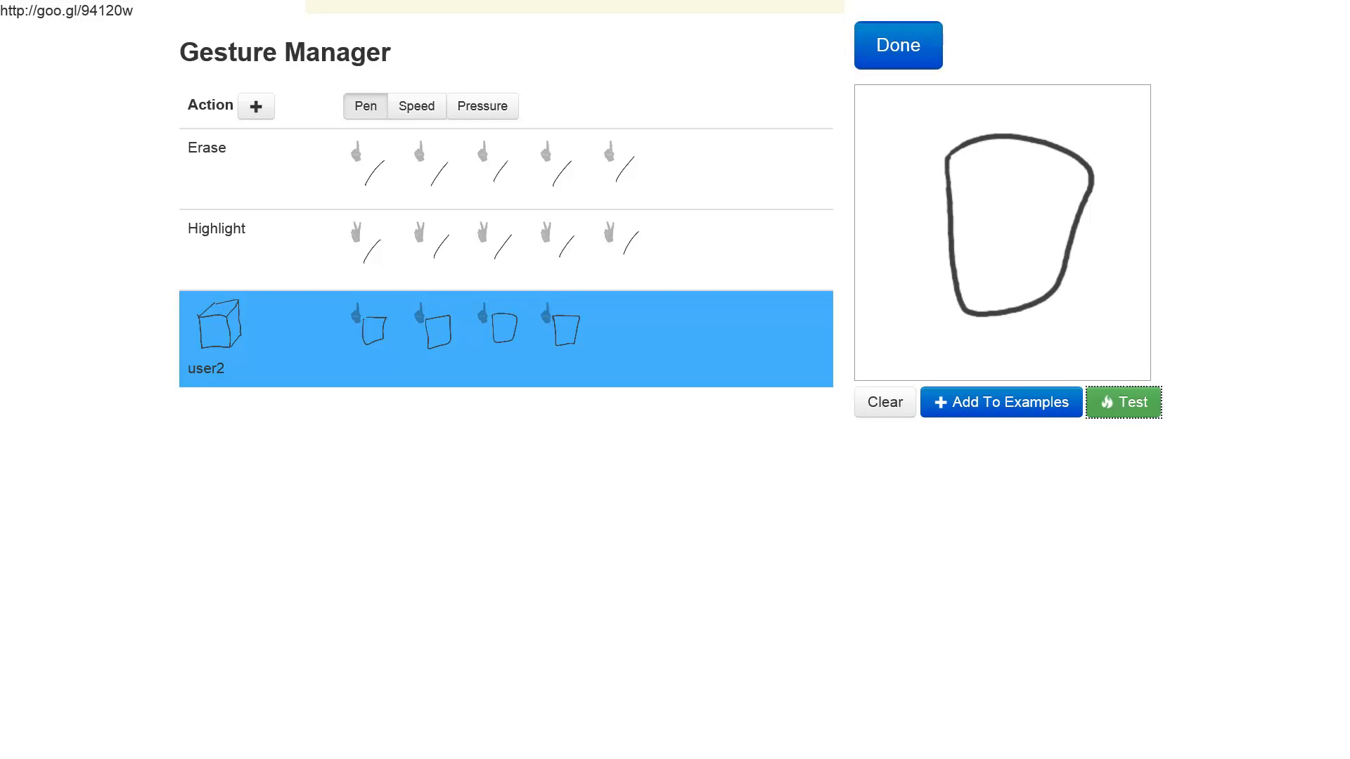
- Return to the sketchpad, draw a plain box outline and insert the cube beside it with the one-finger box gesture
left_click(899, 45)
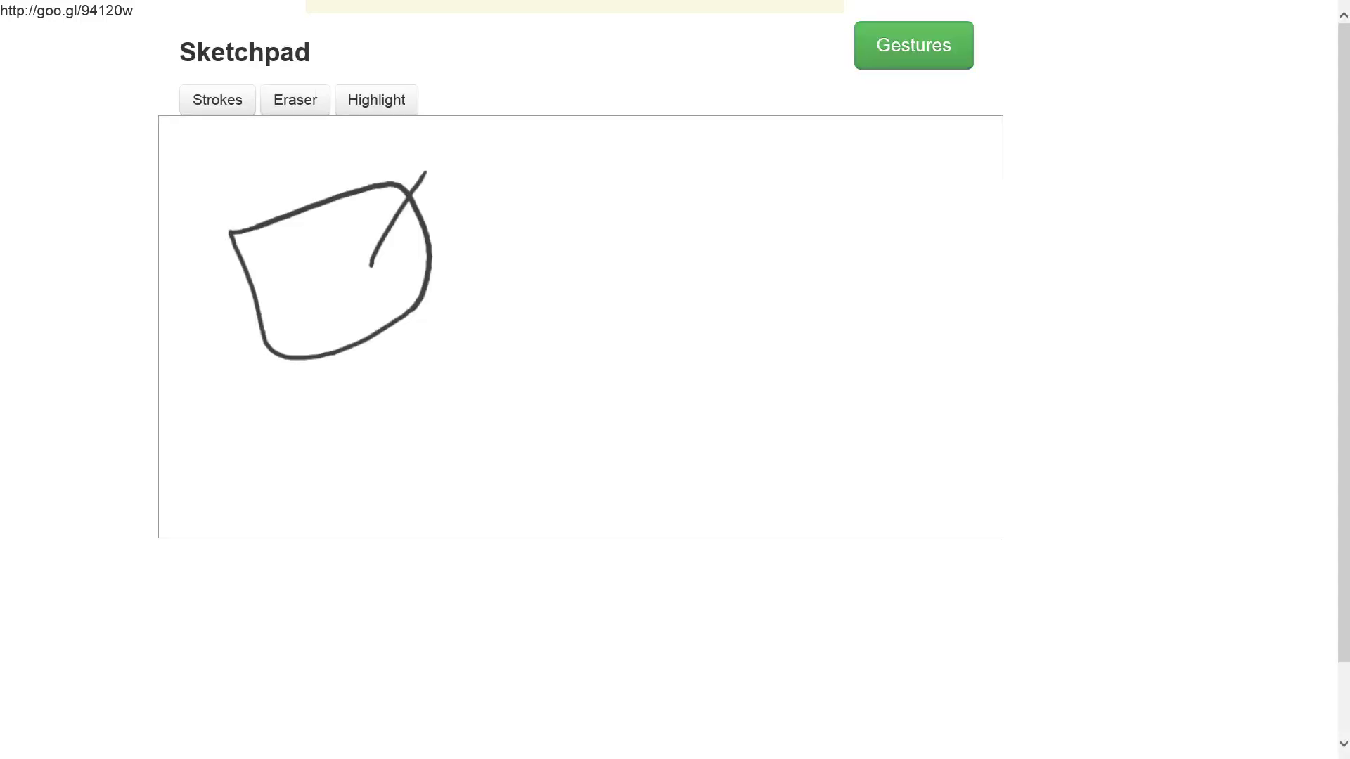
mouse_move(565, 215)
left_mouse_down()
mouse_move(717, 356)
mouse_move(582, 222)
left_mouse_up()
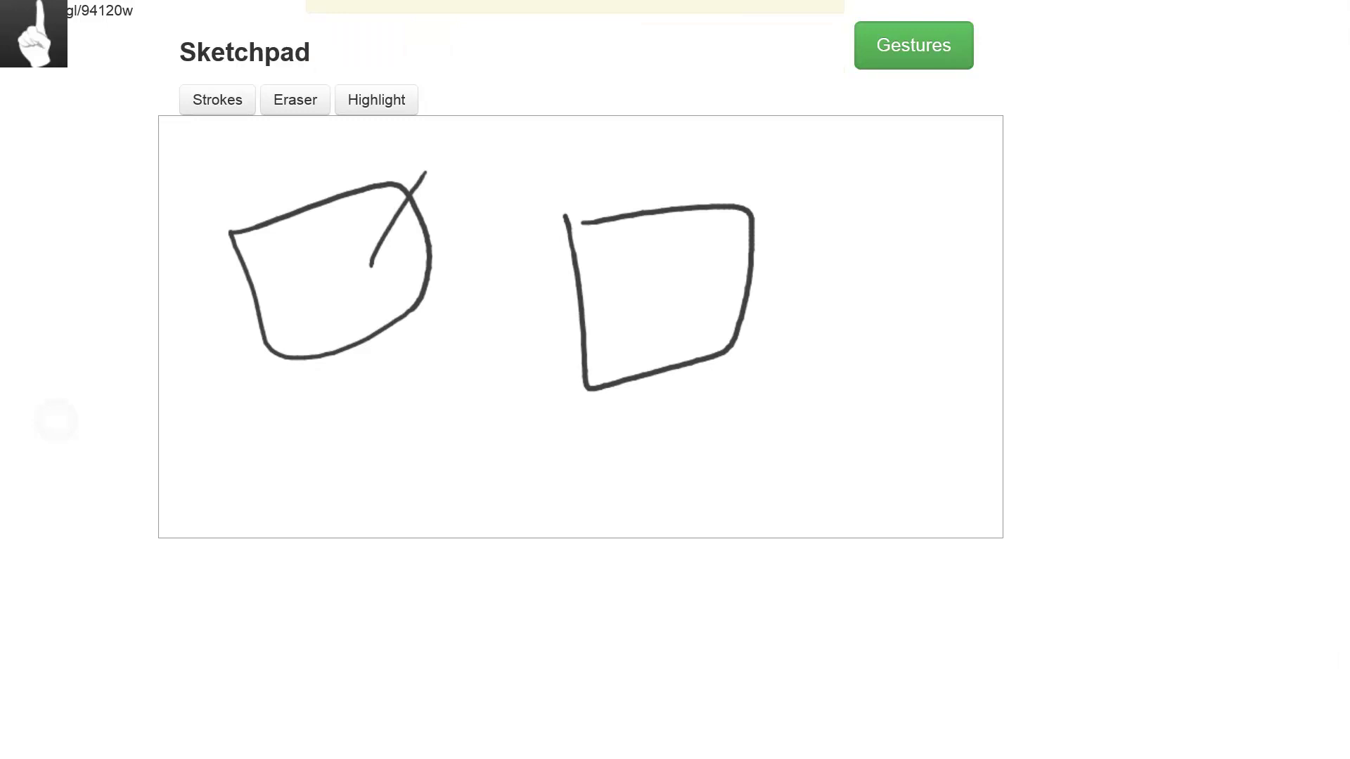
mouse_move(813, 256)
left_mouse_down()
mouse_move(958, 287)
mouse_move(816, 262)
left_mouse_up()
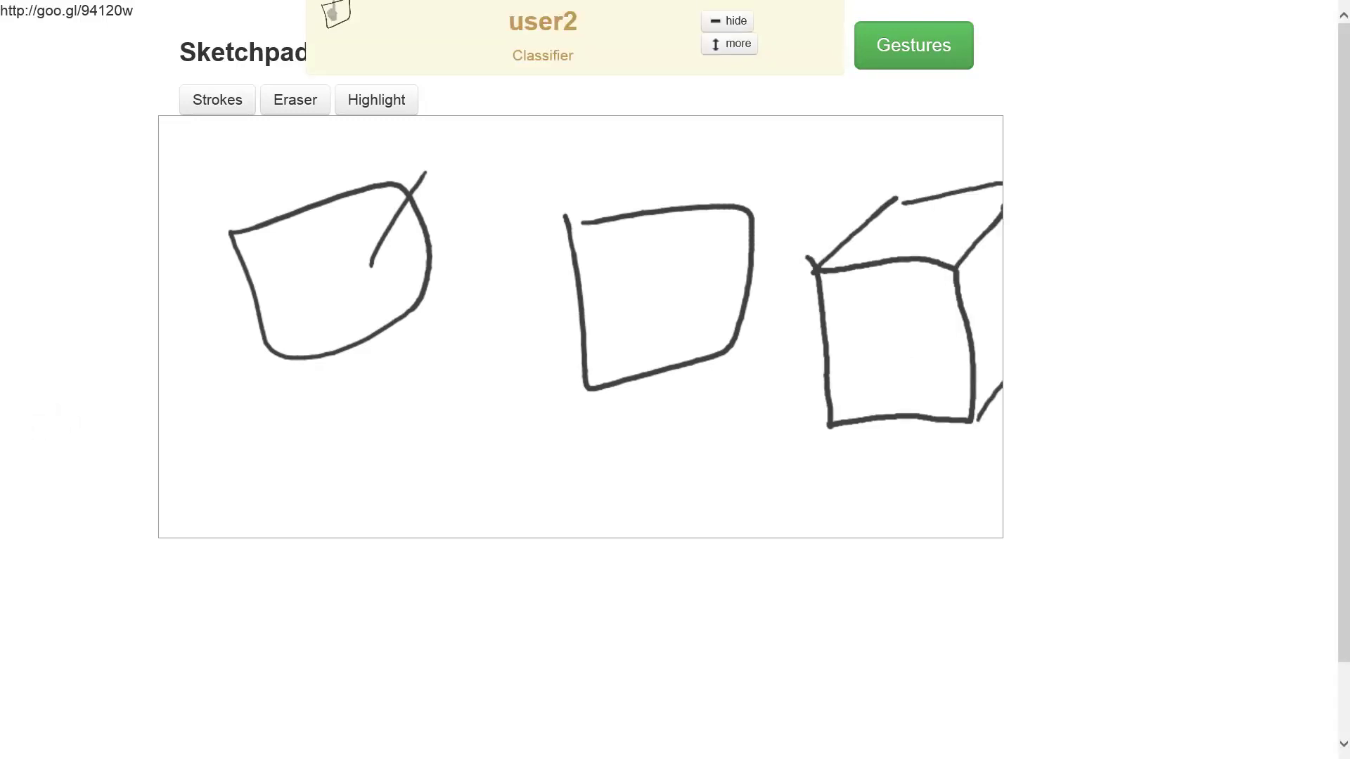